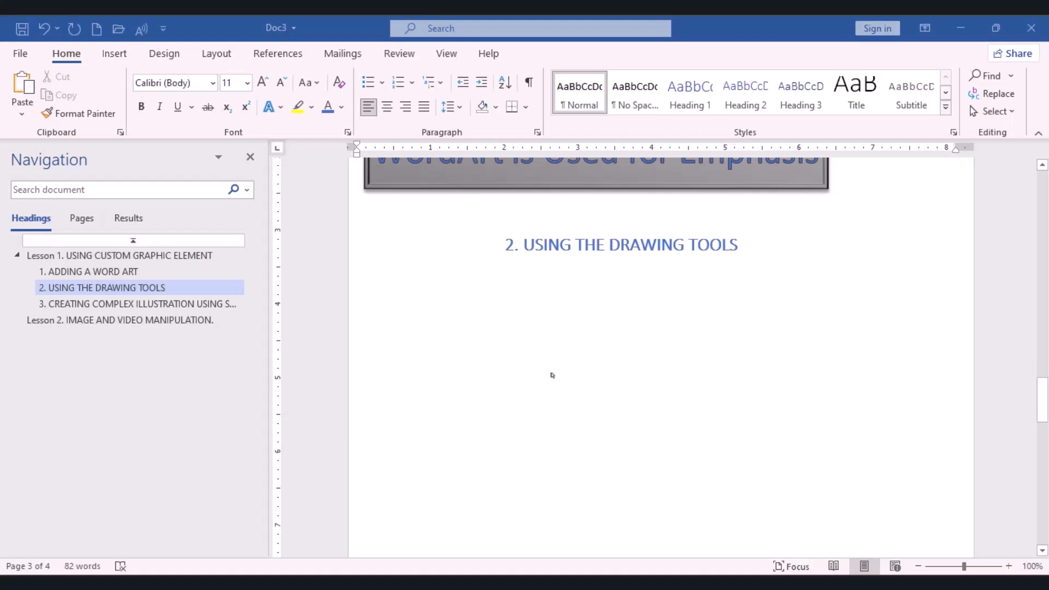
Customize the ribbon to enable the Draw tab among the main tabs
scroll(552, 376, "down", 1)
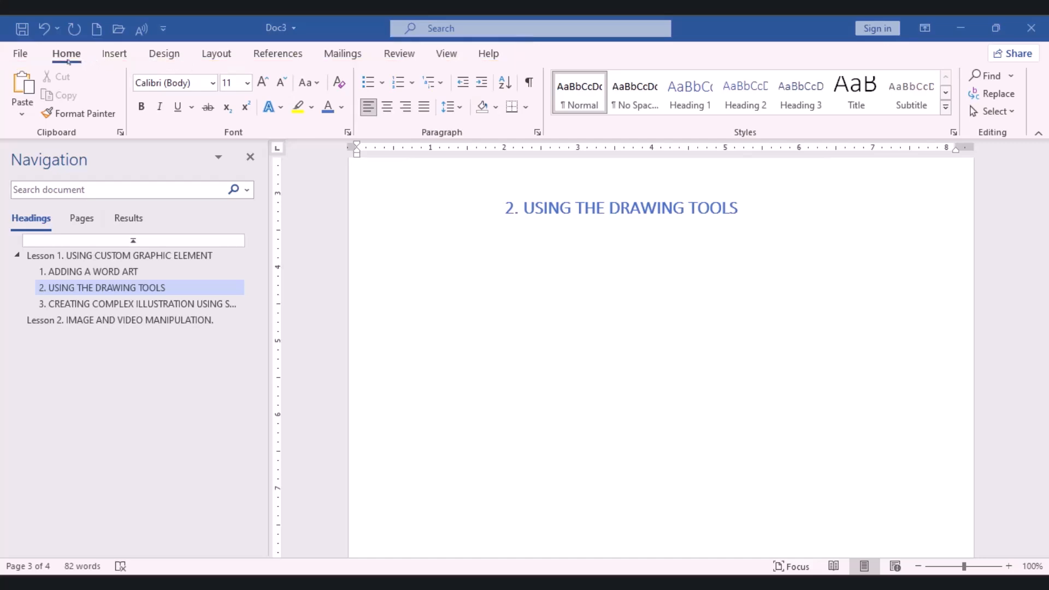
left_click(68, 61)
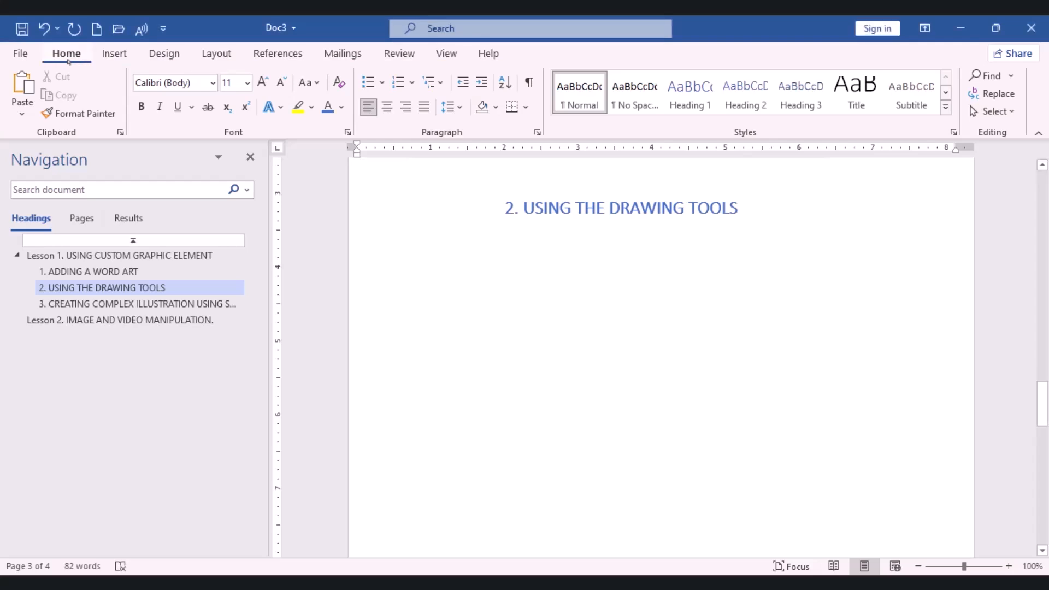
right_click(77, 63)
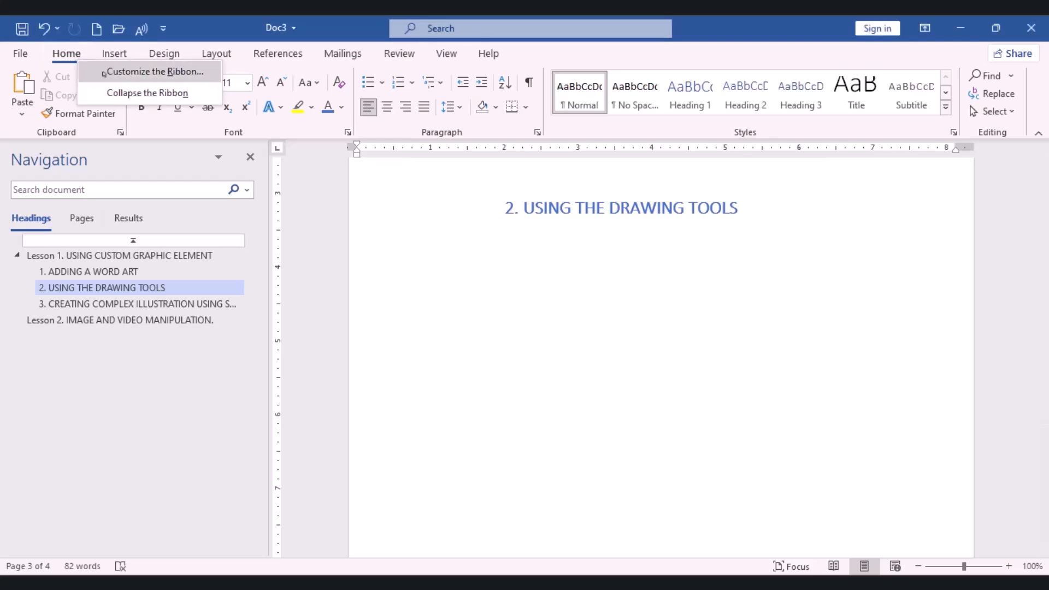
left_click(129, 76)
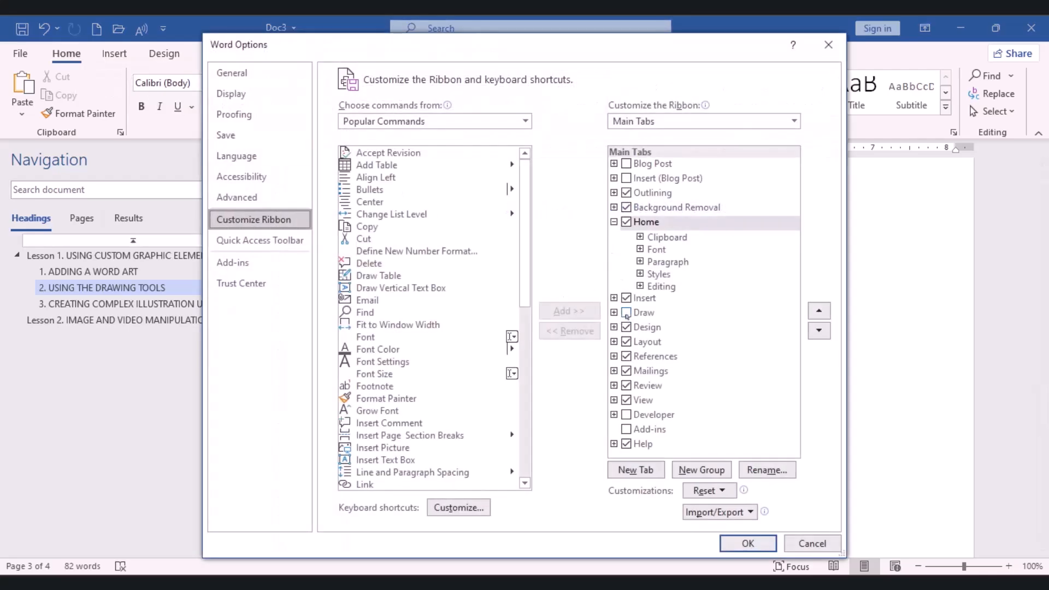
left_click(626, 315)
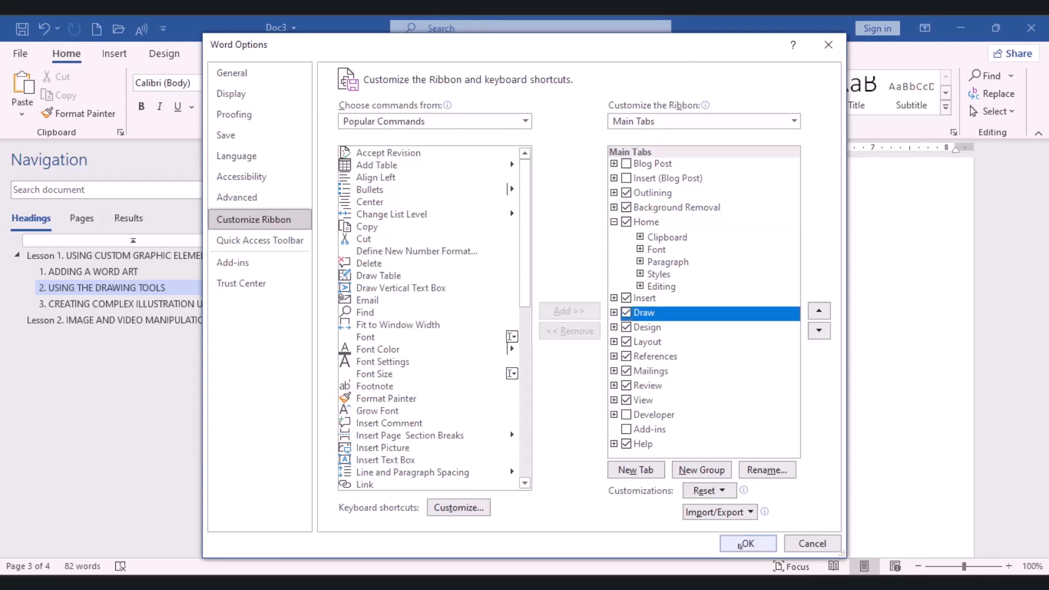
left_click(746, 544)
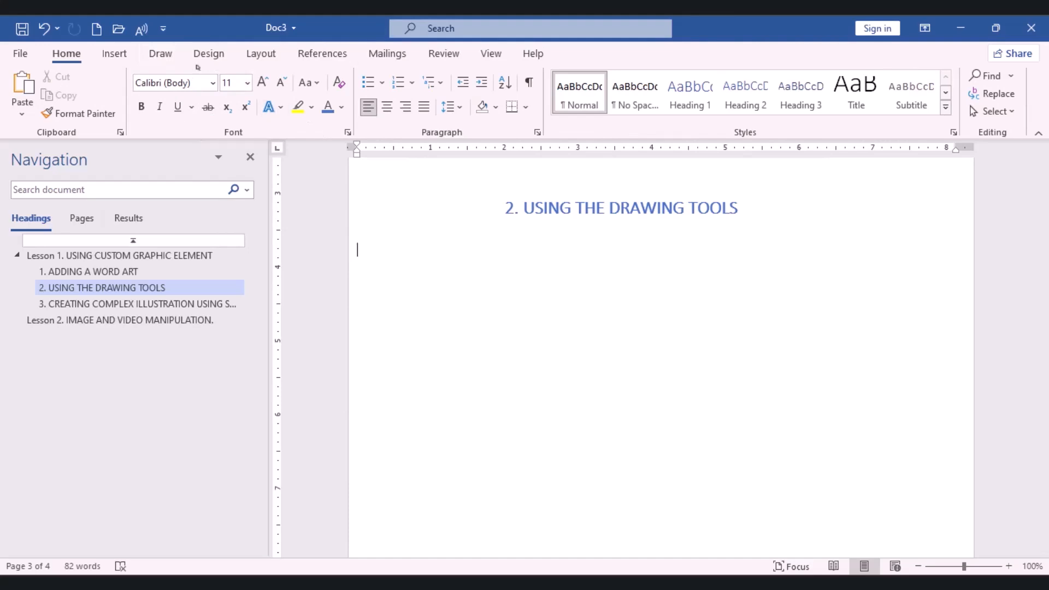
Insert a drawing canvas below the heading "2. USING THE DRAWING TOOLS"
left_click(161, 54)
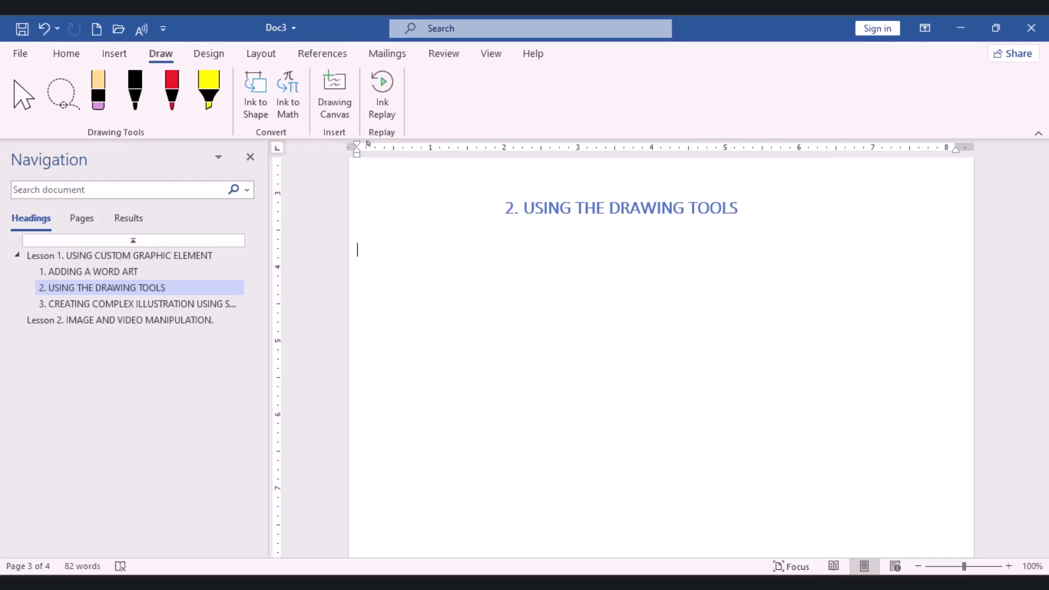
left_click(24, 94)
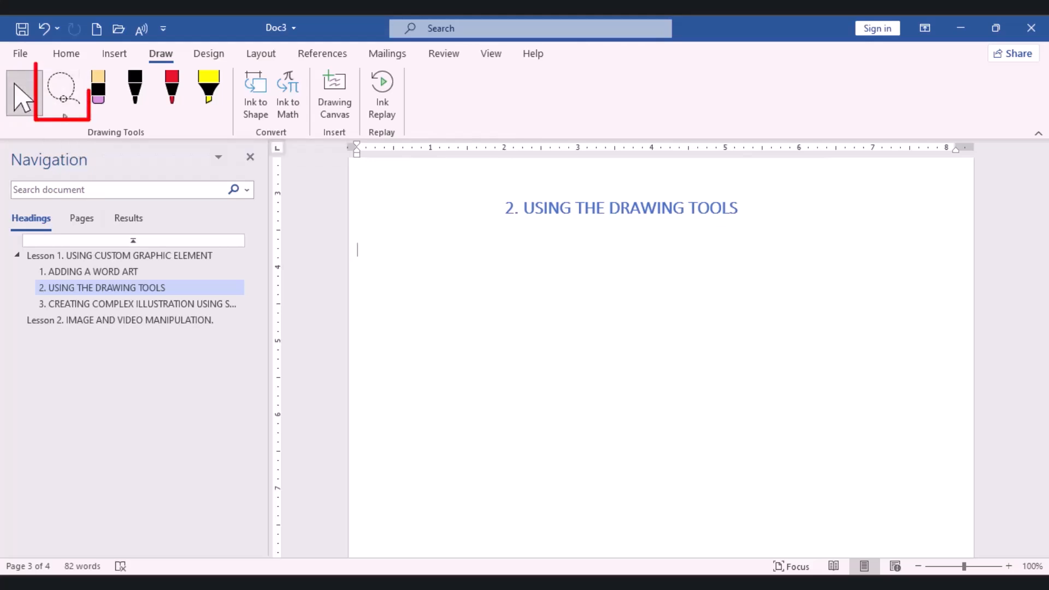
left_click(63, 107)
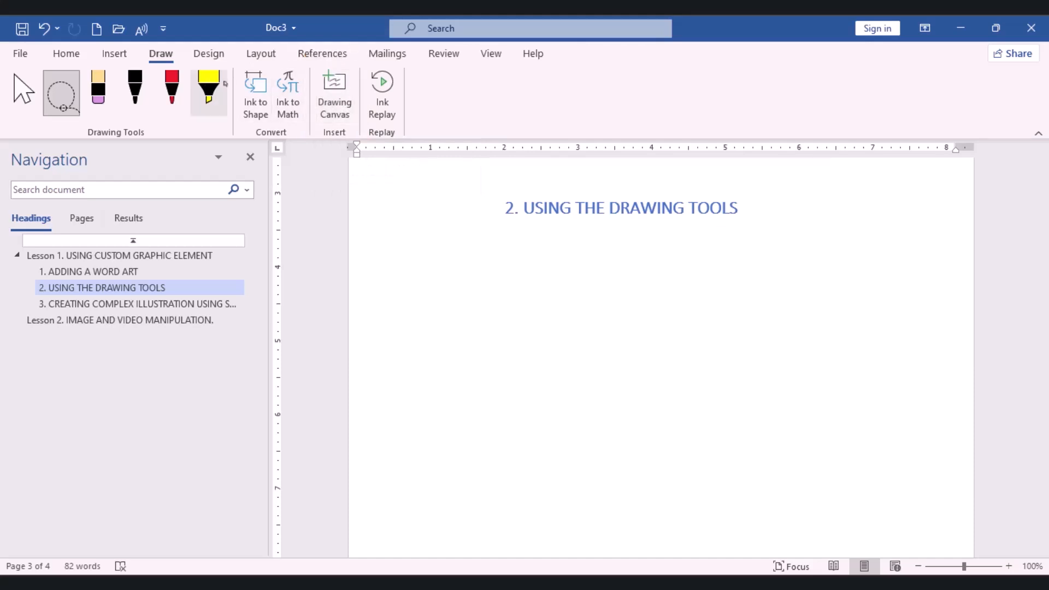
left_click(329, 113)
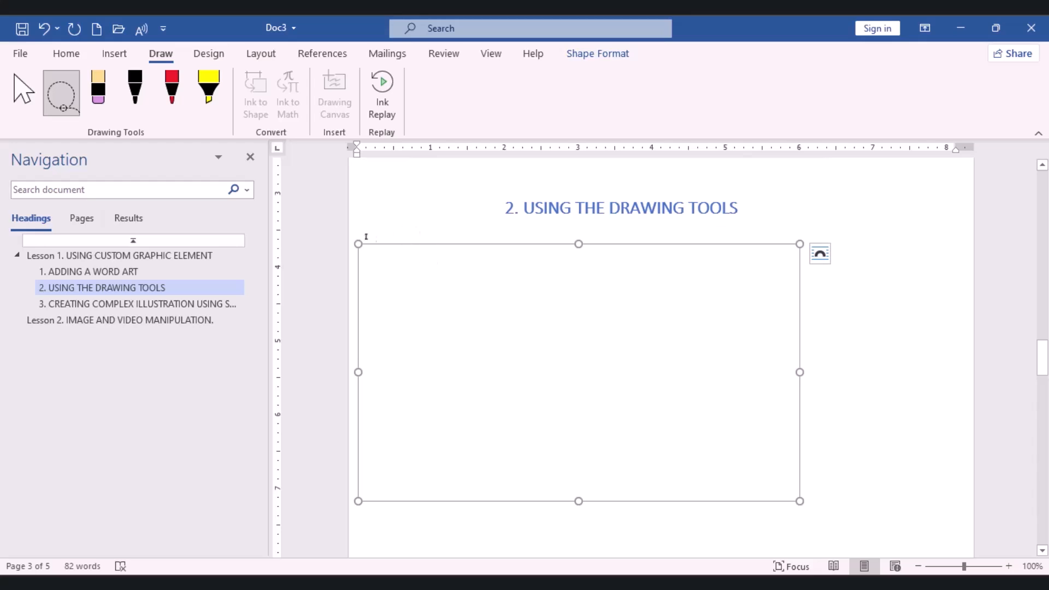
Handwrite the word "Pen" in the upper part of the canvas with the black 0.5 mm pen
left_click(130, 106)
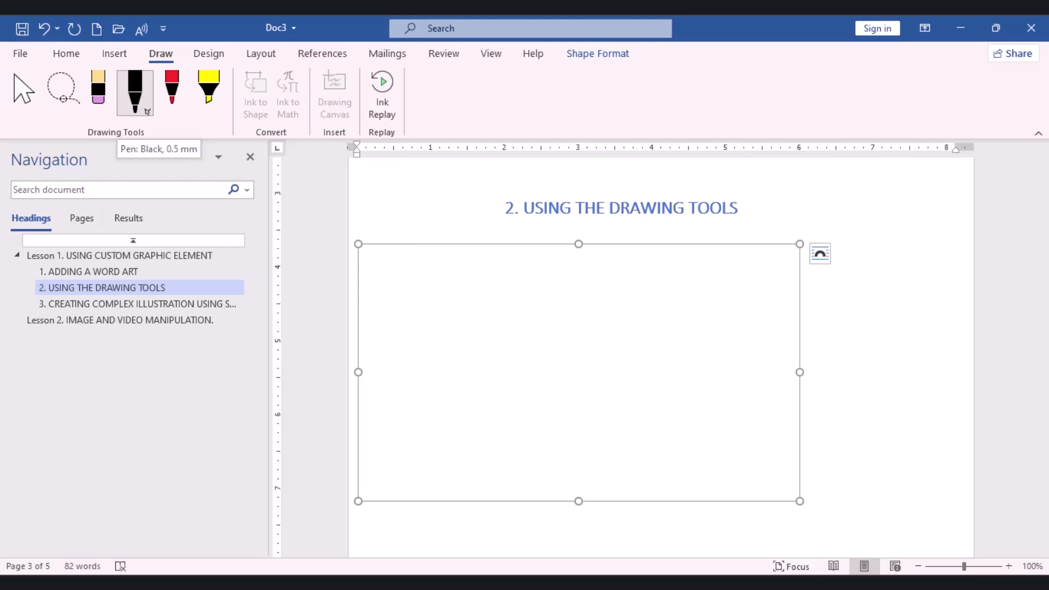
left_click(147, 112)
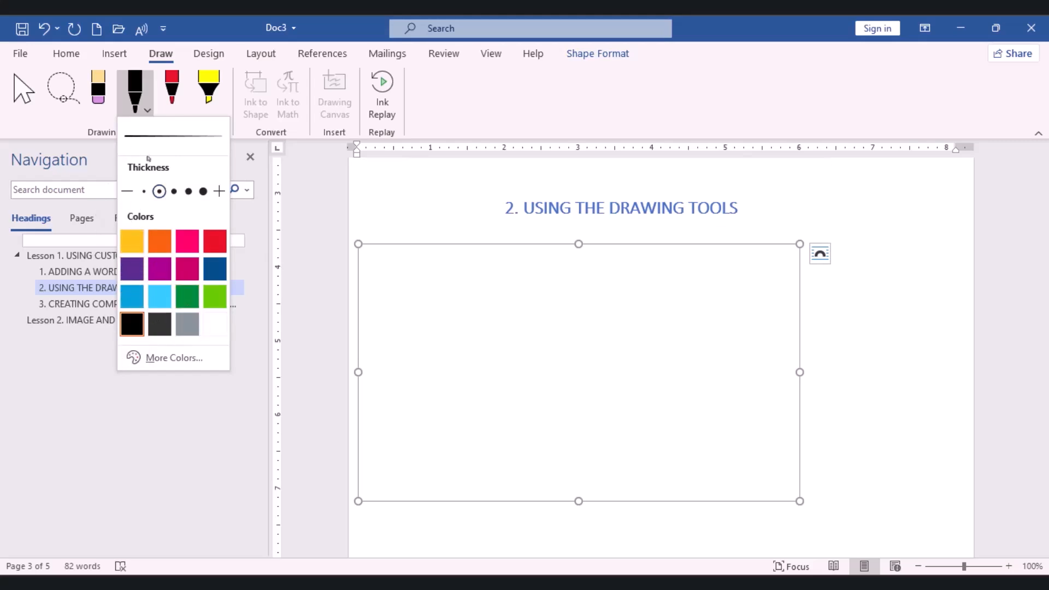
left_click(135, 103)
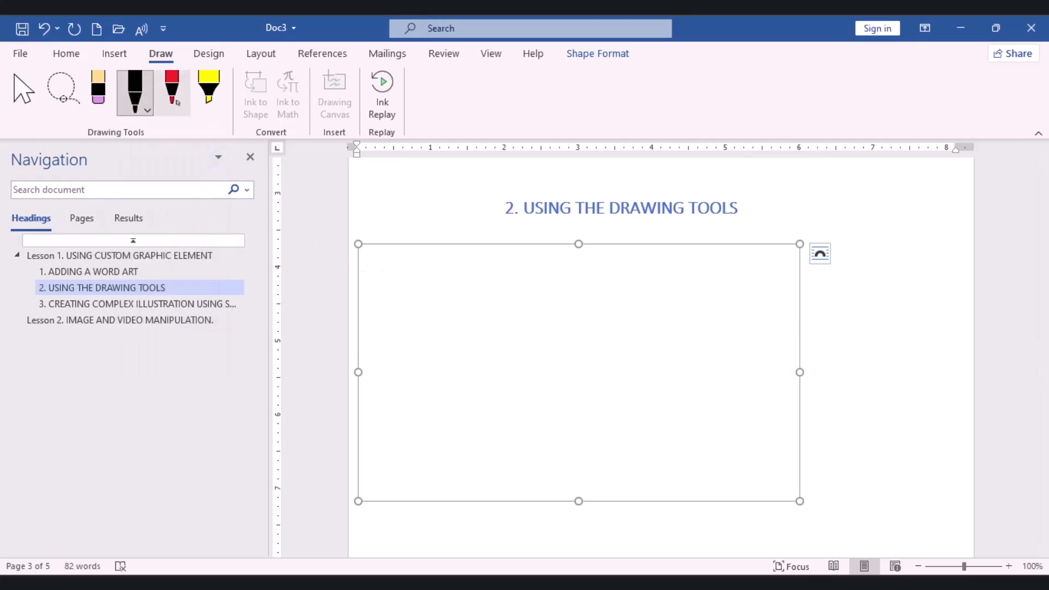
left_click(393, 274)
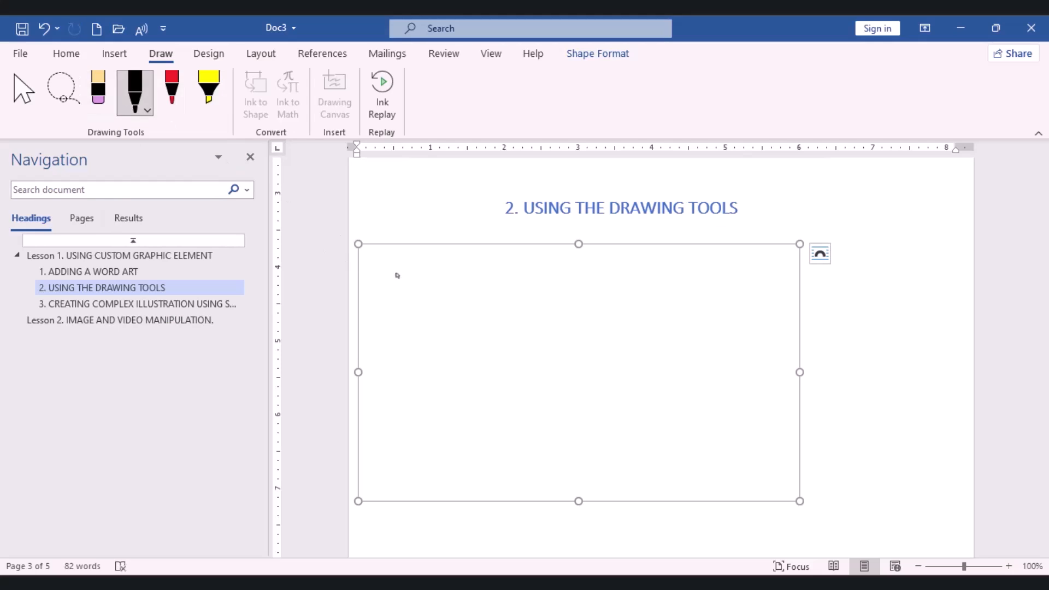
left_click_drag(397, 276, 397, 324)
mouse_move(396, 273)
left_mouse_down()
mouse_move(417, 267)
mouse_move(424, 303)
mouse_move(391, 302)
mouse_move(464, 310)
mouse_move(451, 289)
mouse_move(457, 335)
mouse_move(466, 333)
left_mouse_up()
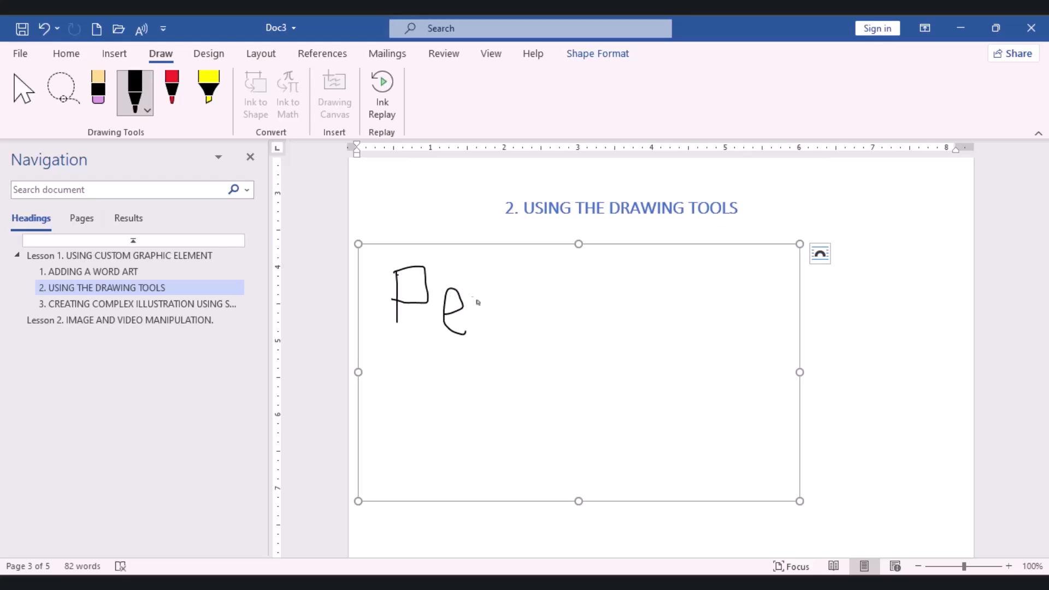
mouse_move(481, 317)
left_mouse_down()
mouse_move(488, 298)
mouse_move(516, 302)
mouse_move(517, 323)
left_mouse_up()
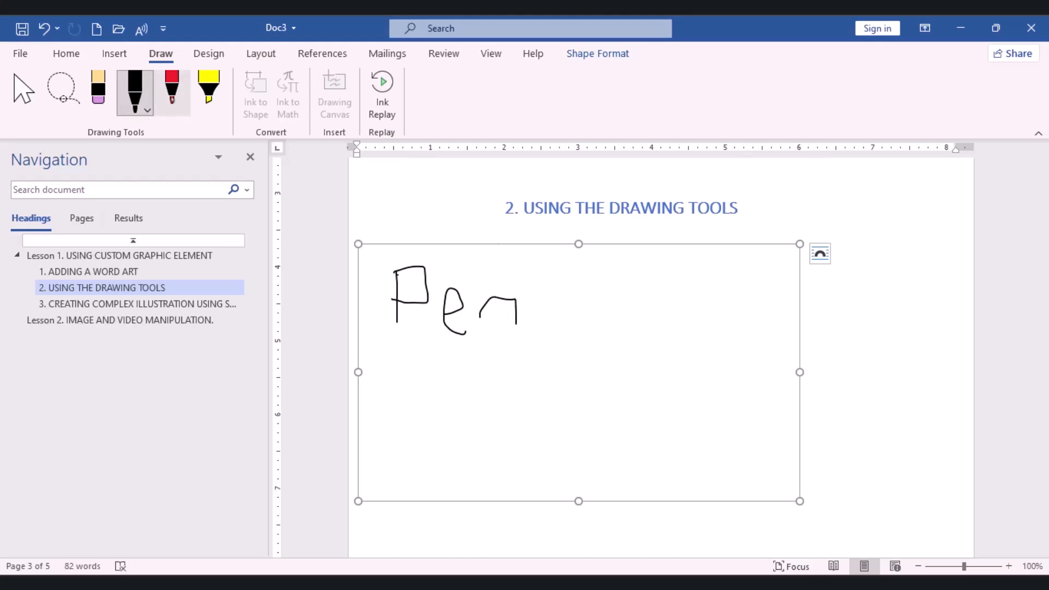
Handwrite a second "Pen" with the red pen, beside the black word on the canvas
left_click(172, 97)
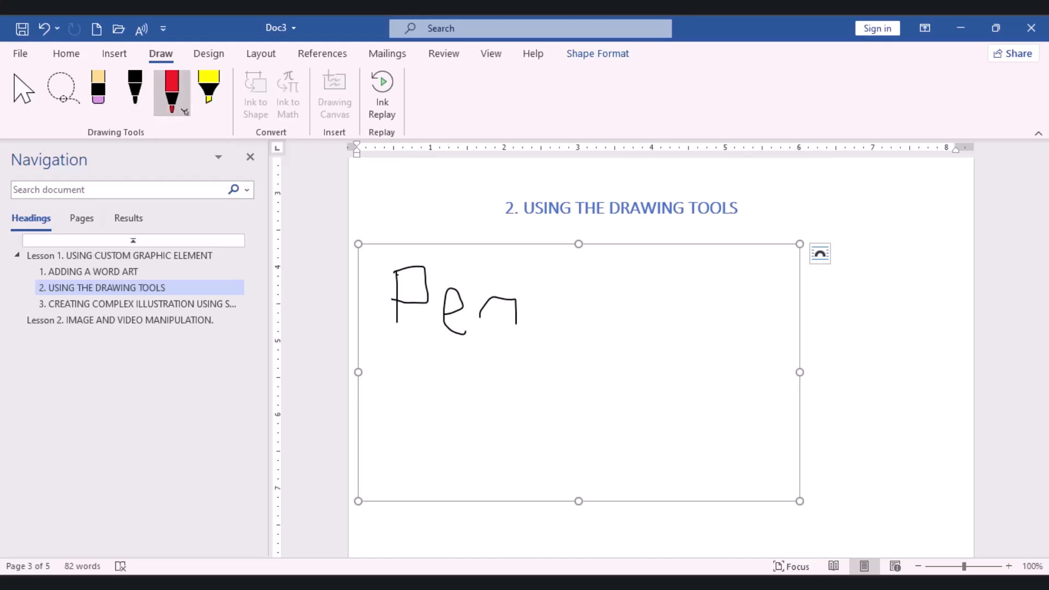
left_click(184, 110)
left_click(171, 99)
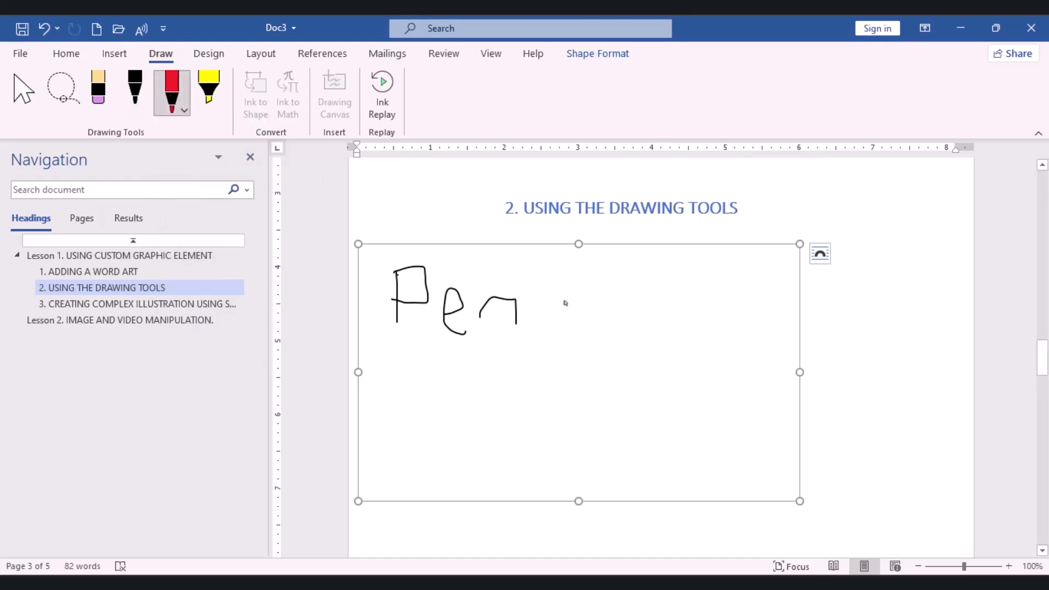
left_click_drag(574, 271, 574, 324)
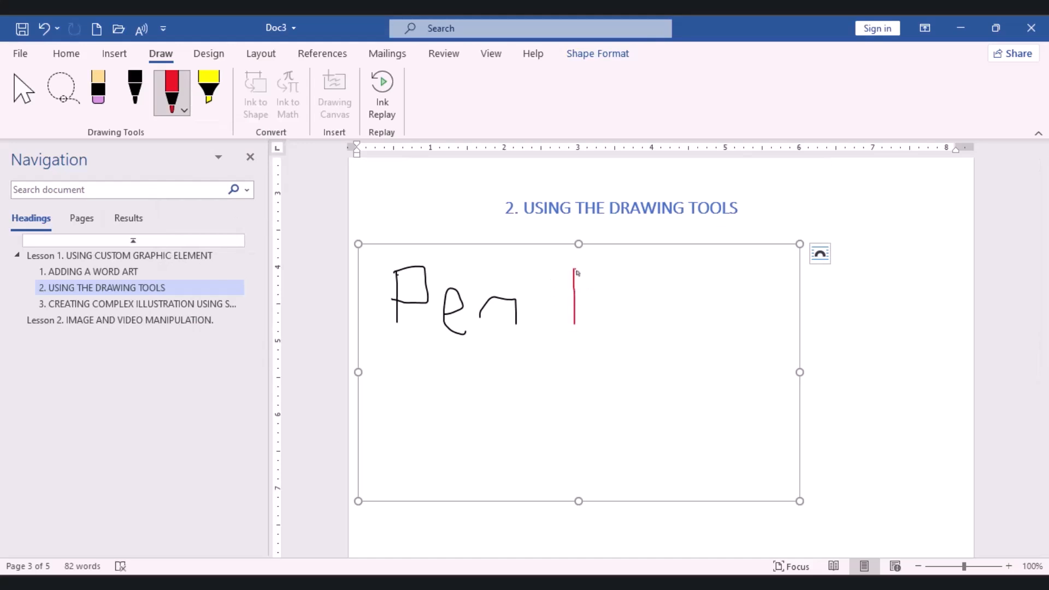
mouse_move(577, 273)
left_mouse_down()
mouse_move(575, 299)
mouse_move(619, 308)
left_mouse_up()
key("ctrl+z")
mouse_move(613, 314)
left_mouse_down()
mouse_move(634, 315)
mouse_move(651, 289)
mouse_move(630, 316)
mouse_move(659, 332)
mouse_move(682, 326)
mouse_move(689, 299)
mouse_move(733, 336)
left_mouse_up()
left_click(680, 308)
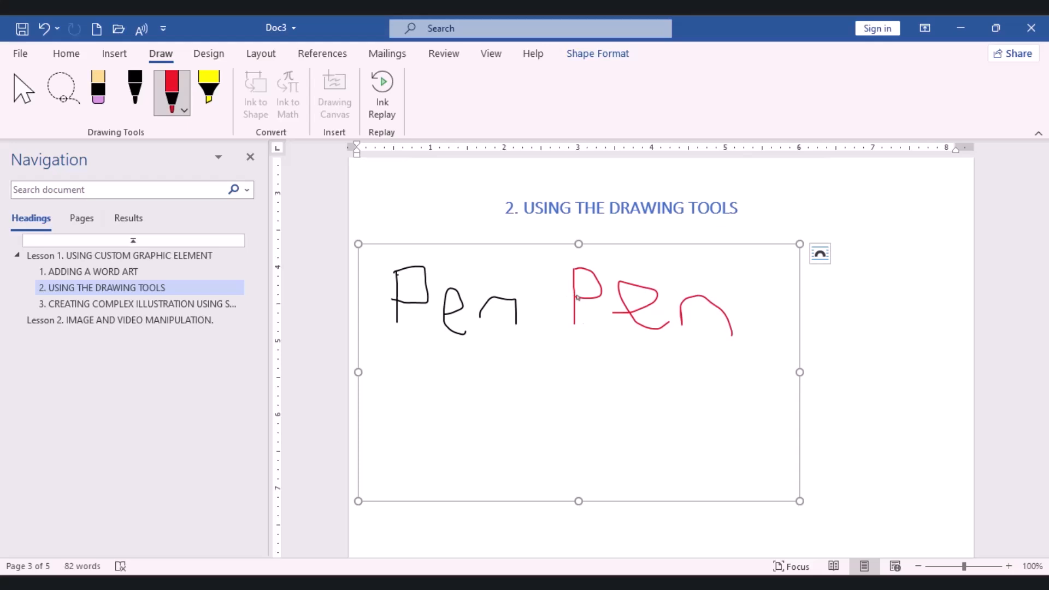
Change the red pen's color to dark blue and draw a letter A below the two words
left_click(171, 104)
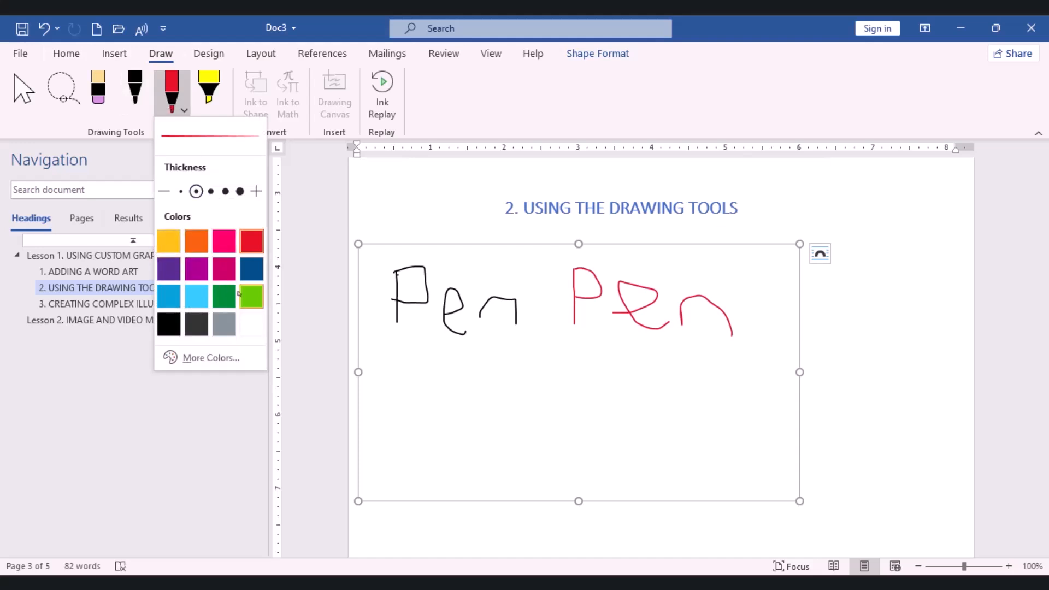
left_click(260, 271)
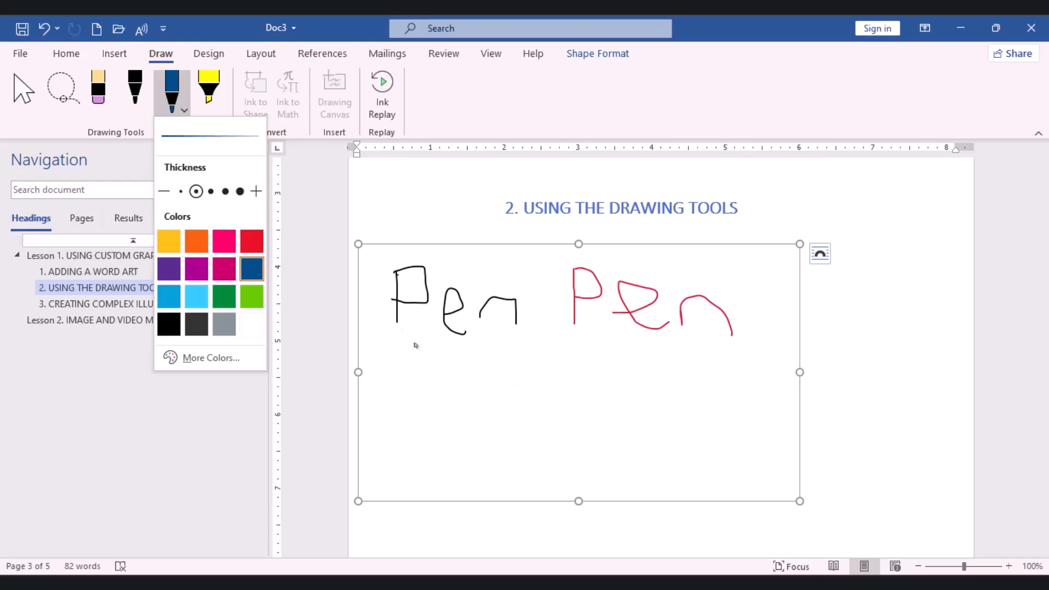
left_click(536, 359)
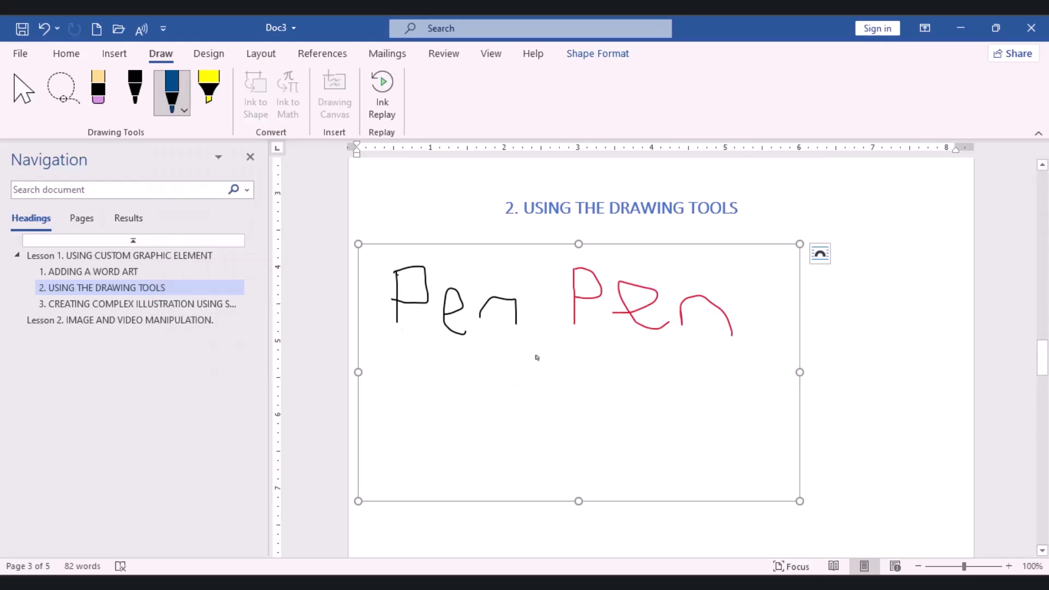
left_click_drag(536, 354, 520, 410)
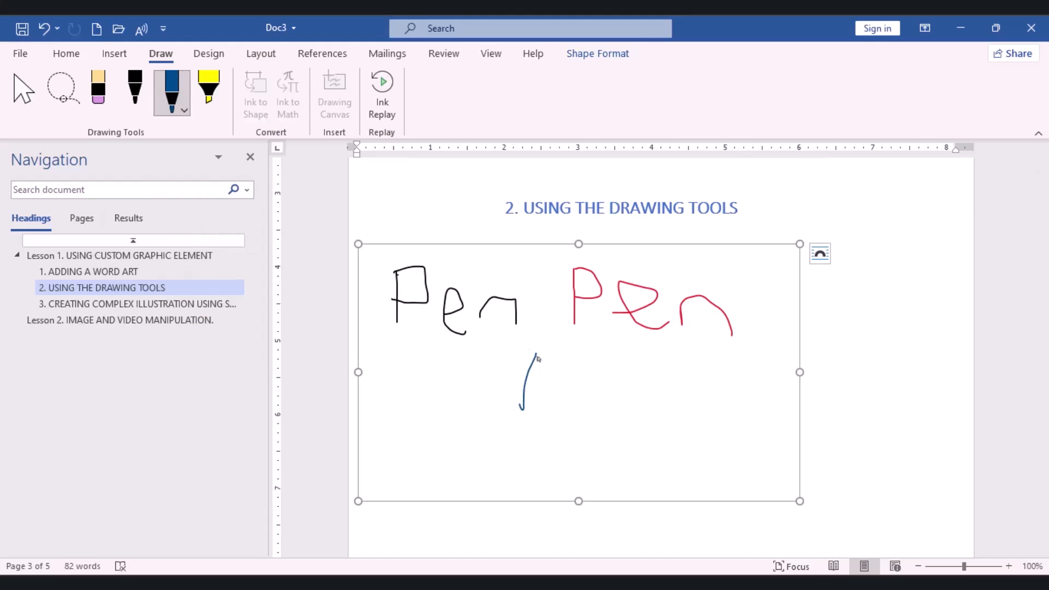
left_click_drag(537, 356, 575, 413)
left_click_drag(523, 391, 570, 382)
Set the blue pen to the thinnest stroke and pink, and draw a letter B in the canvas's lower right area
left_click(172, 109)
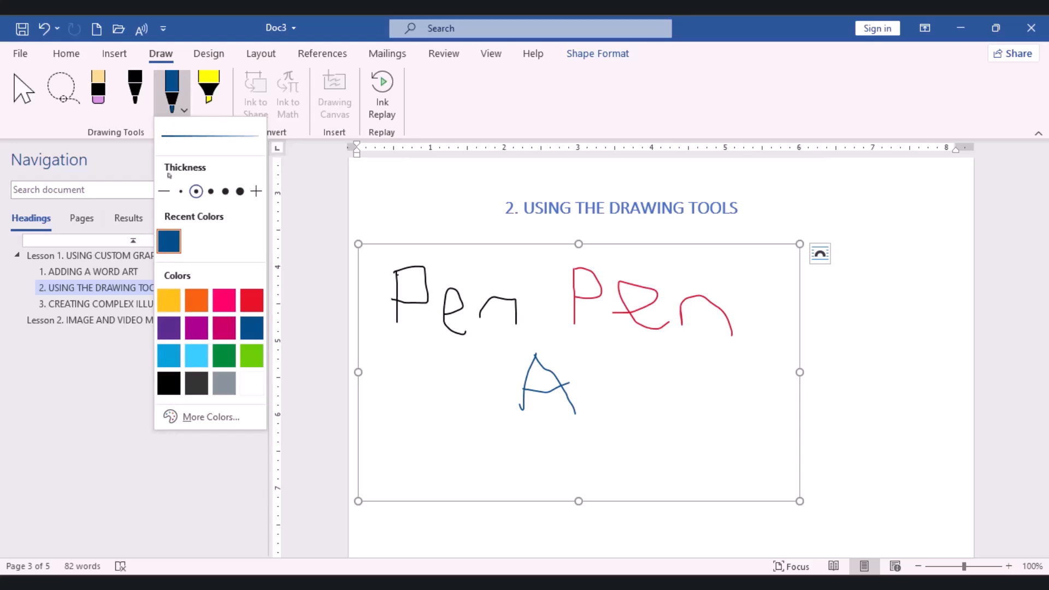
left_click(180, 191)
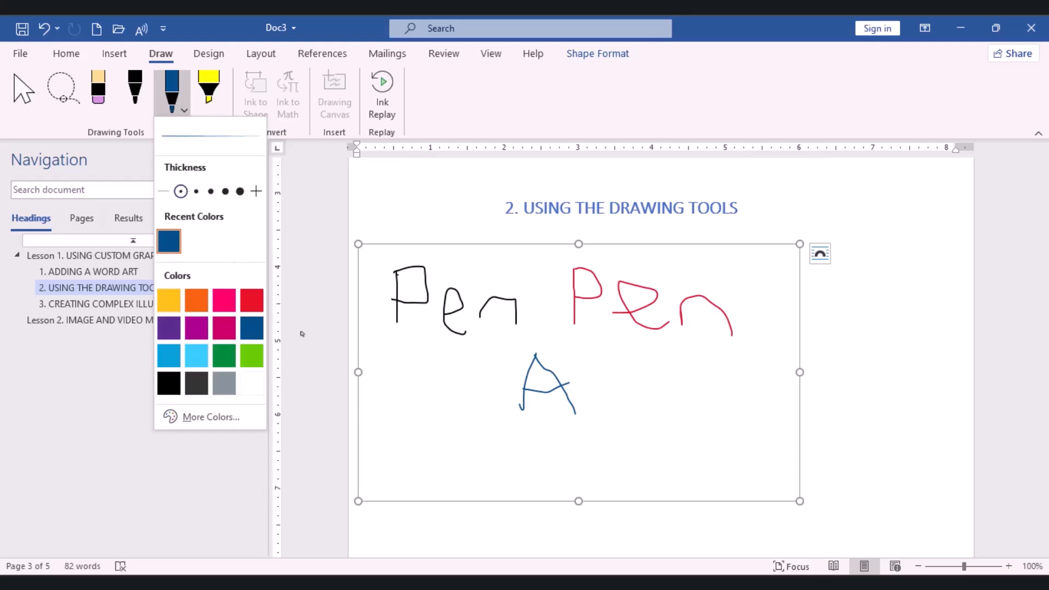
left_click(215, 294)
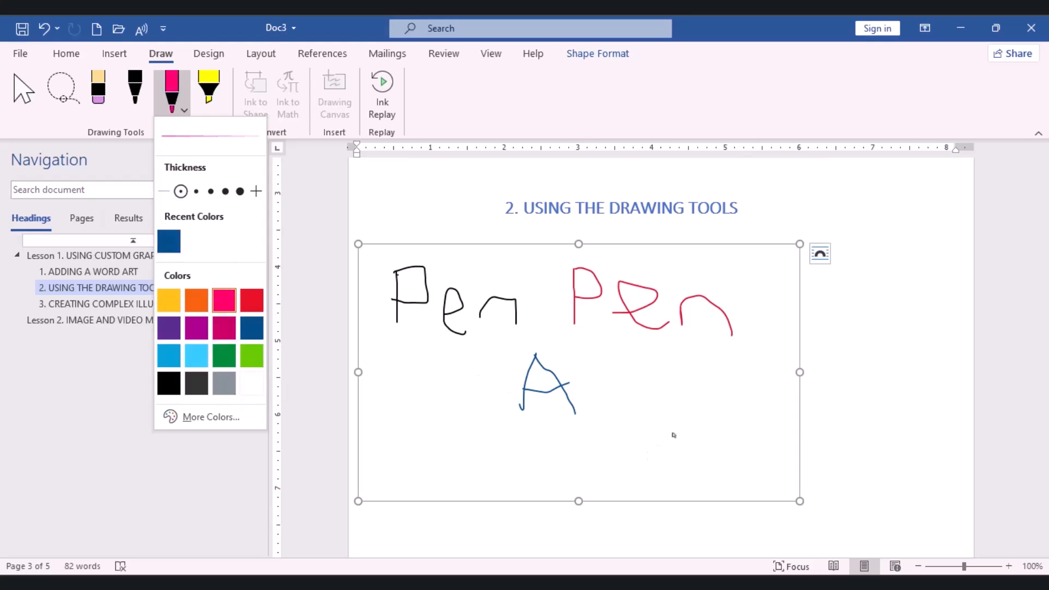
left_click_drag(673, 436, 688, 474)
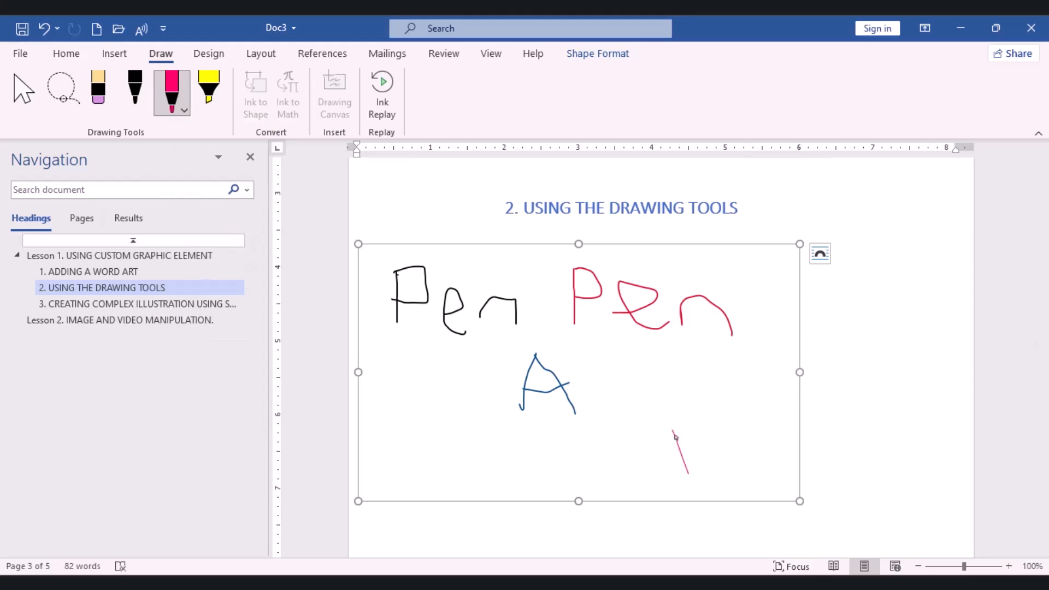
mouse_move(672, 433)
left_mouse_down()
mouse_move(684, 414)
mouse_move(695, 434)
mouse_move(683, 454)
mouse_move(694, 444)
mouse_move(705, 464)
mouse_move(686, 478)
left_mouse_up()
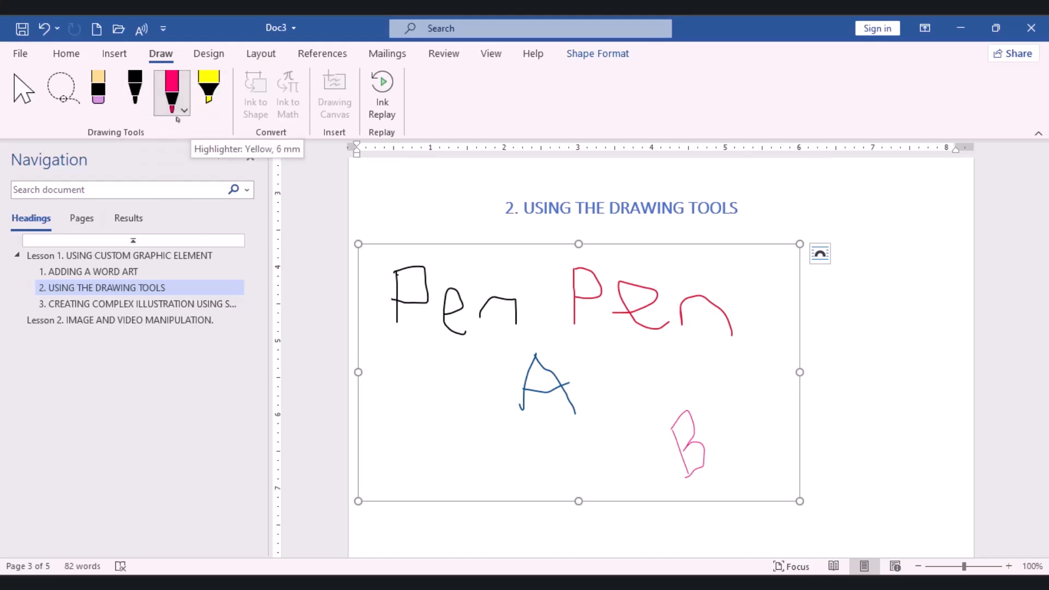
Underline the black "Pen" with the yellow highlighter and the red "Pen" with the highlighter changed to bright green
left_click(213, 96)
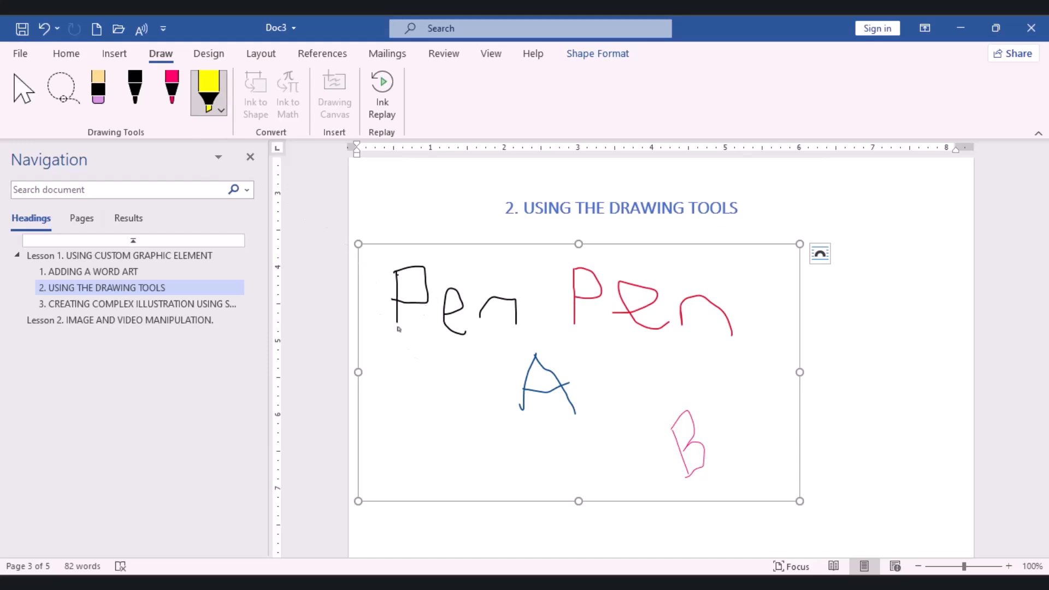
left_click_drag(399, 329, 521, 328)
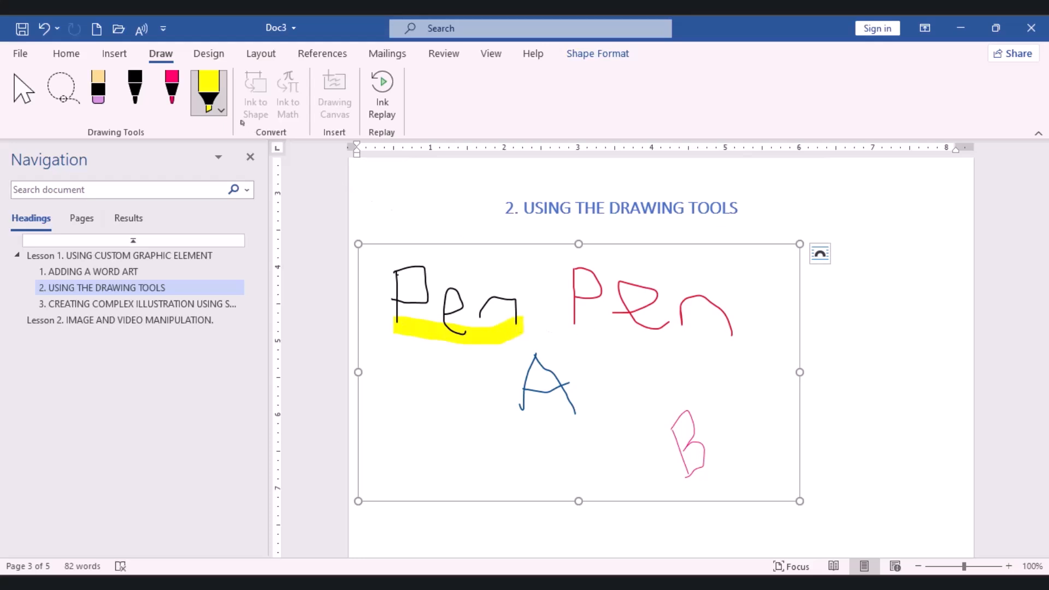
left_click(221, 110)
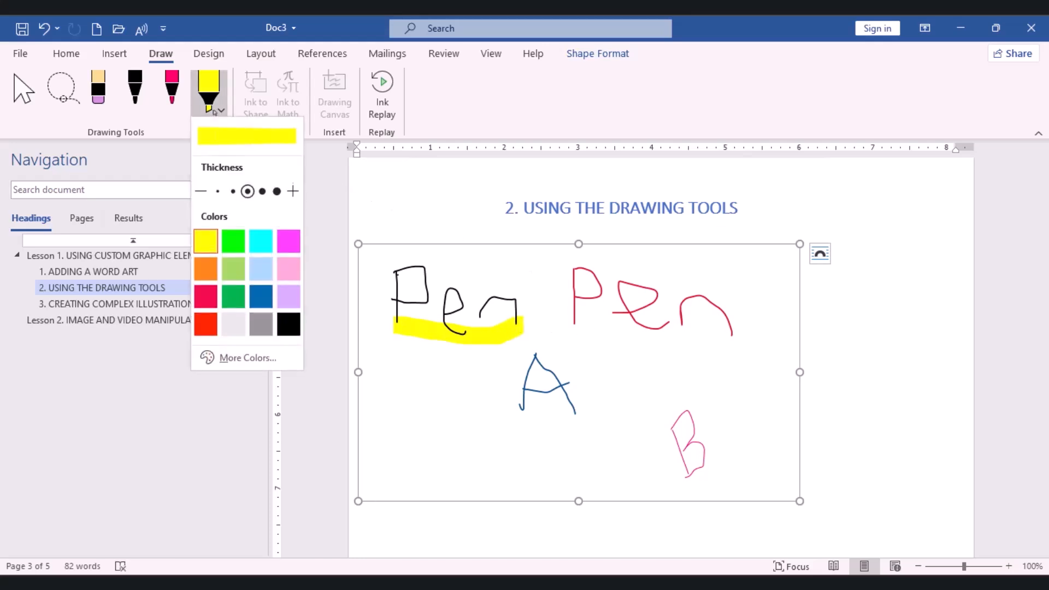
left_click(239, 237)
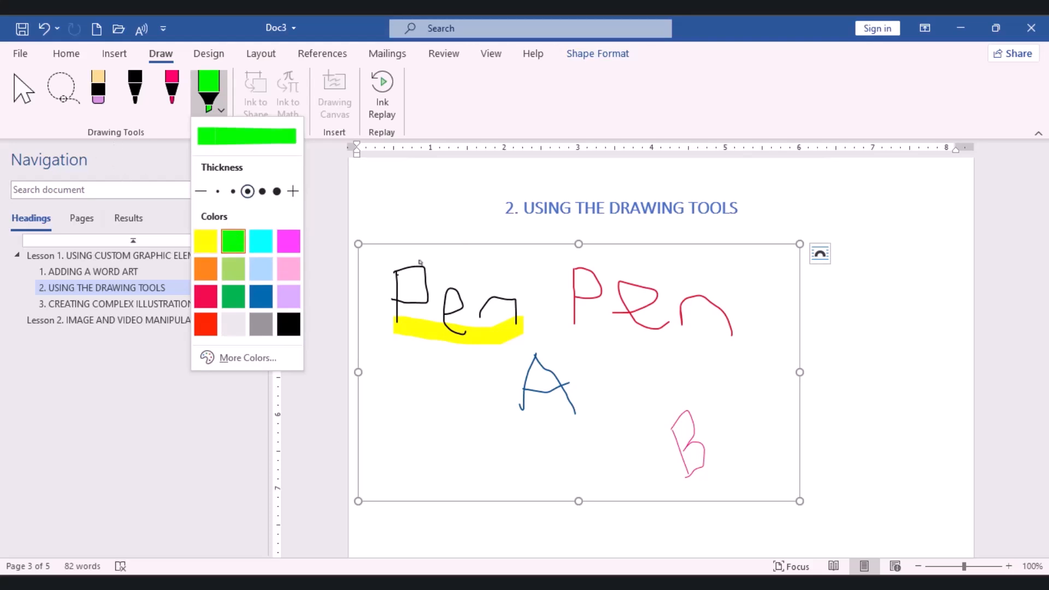
left_click(582, 325)
left_click_drag(579, 322, 730, 331)
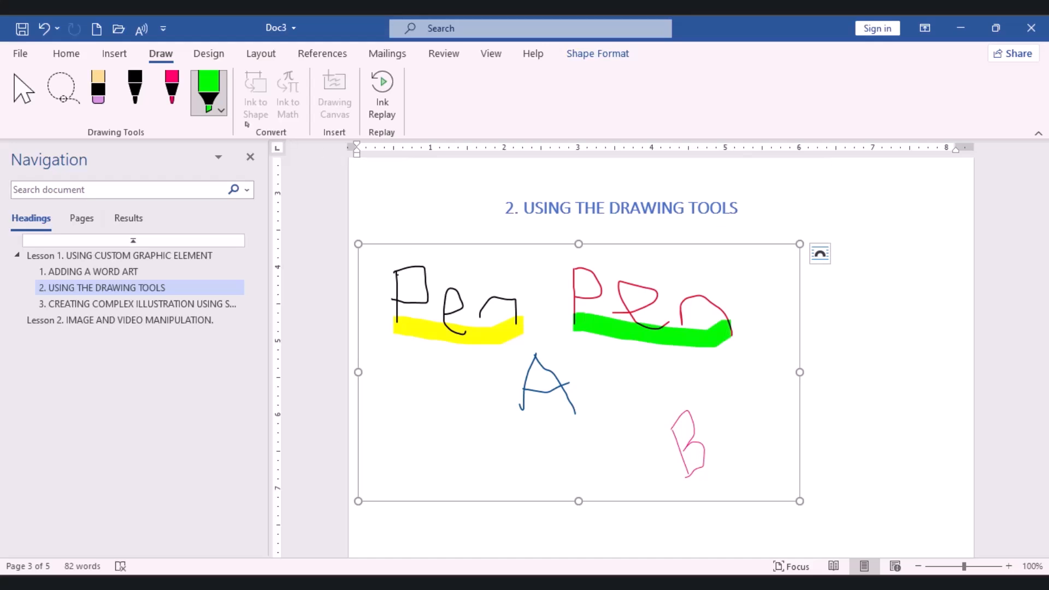
Change the highlighter color to red, cover the letter A with it, and undo the last extra action
left_click(222, 111)
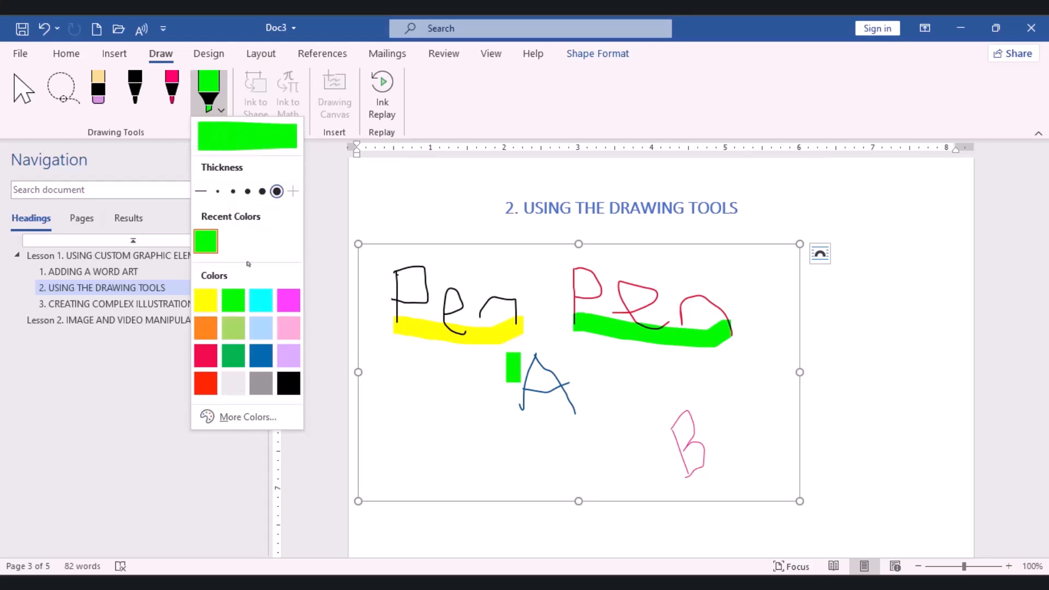
left_click(214, 376)
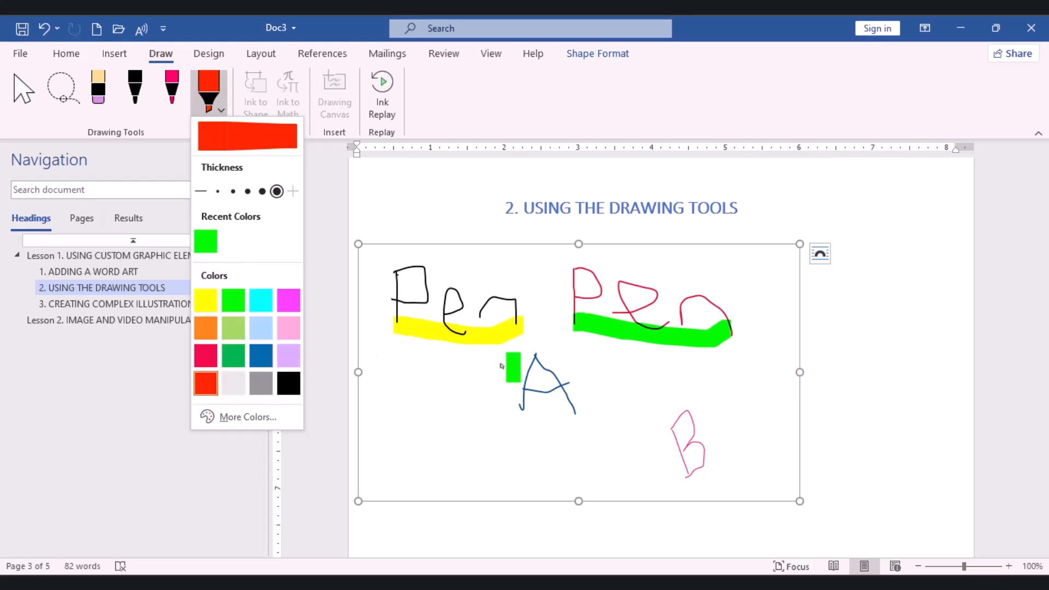
mouse_move(519, 372)
left_mouse_down()
mouse_move(583, 418)
mouse_move(511, 424)
mouse_move(512, 397)
left_mouse_up()
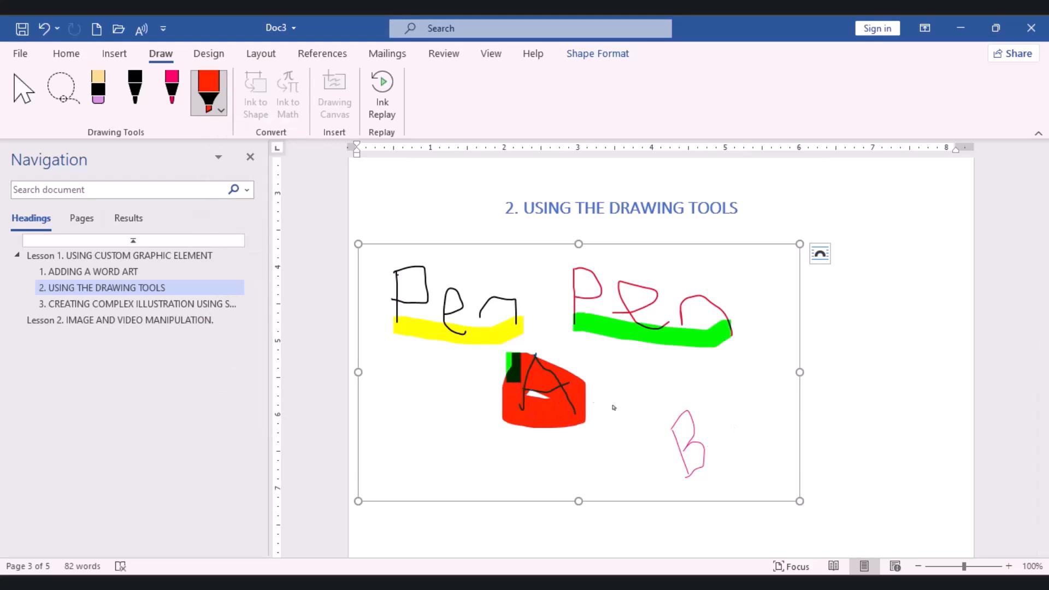
key("ctrl+z")
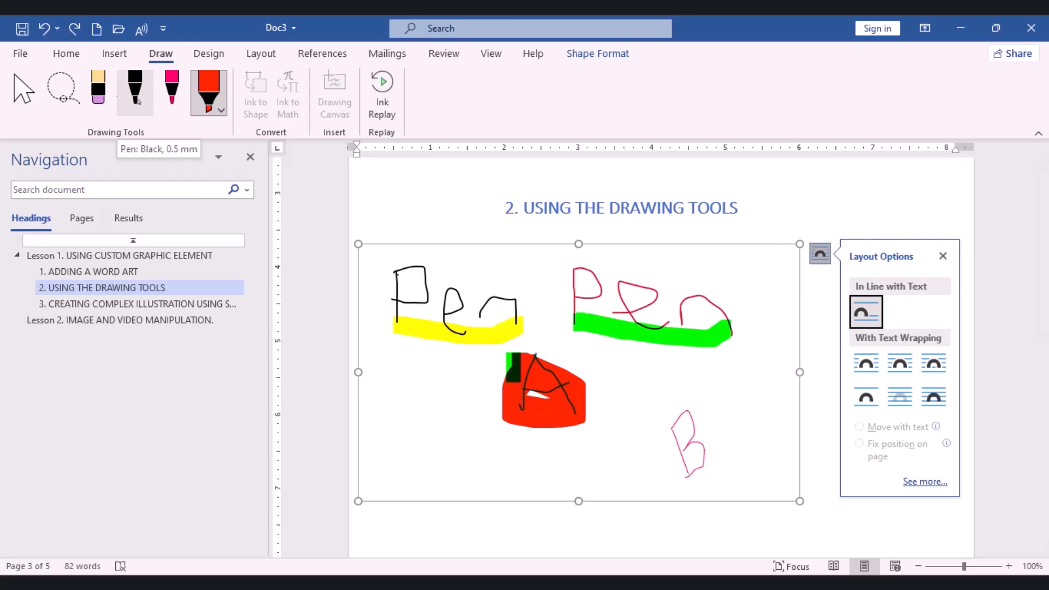
Erase the pink letter B and the stray green highlighter mark beside the letter A
left_click(98, 90)
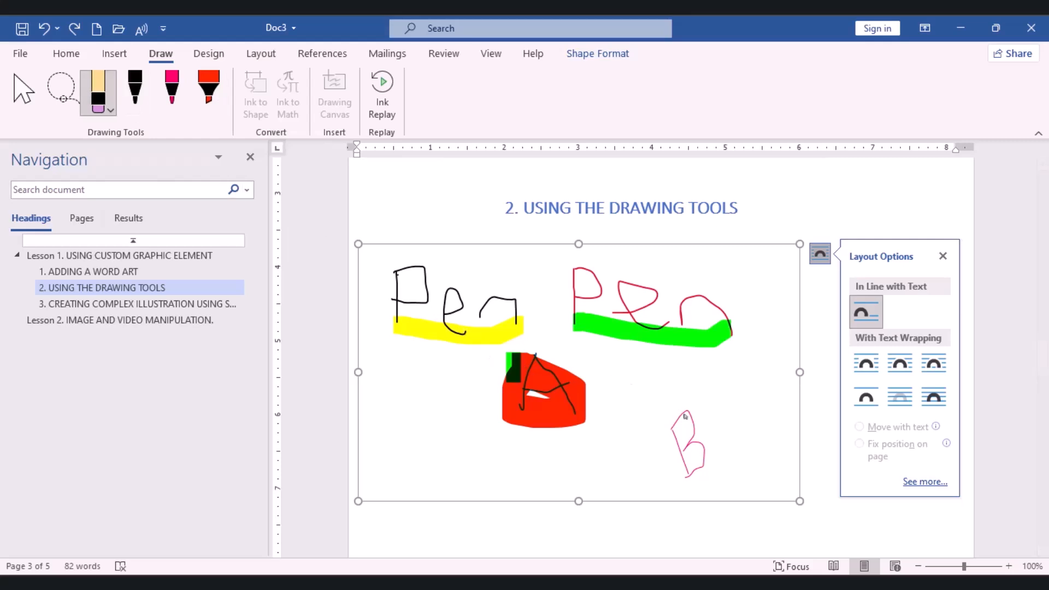
mouse_move(686, 416)
left_mouse_down()
mouse_move(694, 437)
mouse_move(657, 434)
left_mouse_up()
left_click_drag(498, 356, 513, 364)
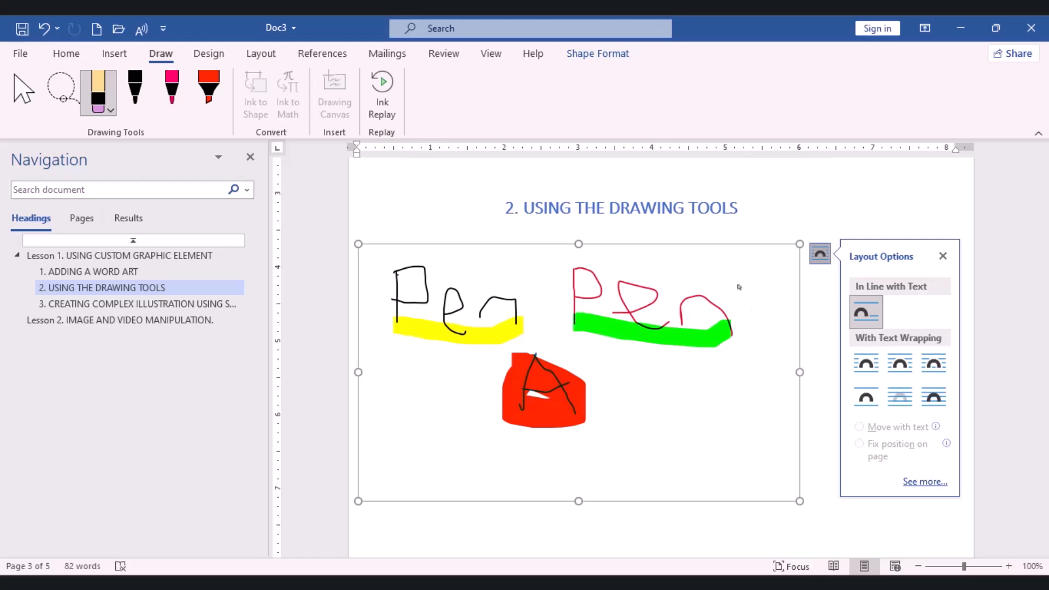
Set the drawing canvas's text wrapping to Top and Bottom and shift the canvas to the right on the page
left_click(865, 397)
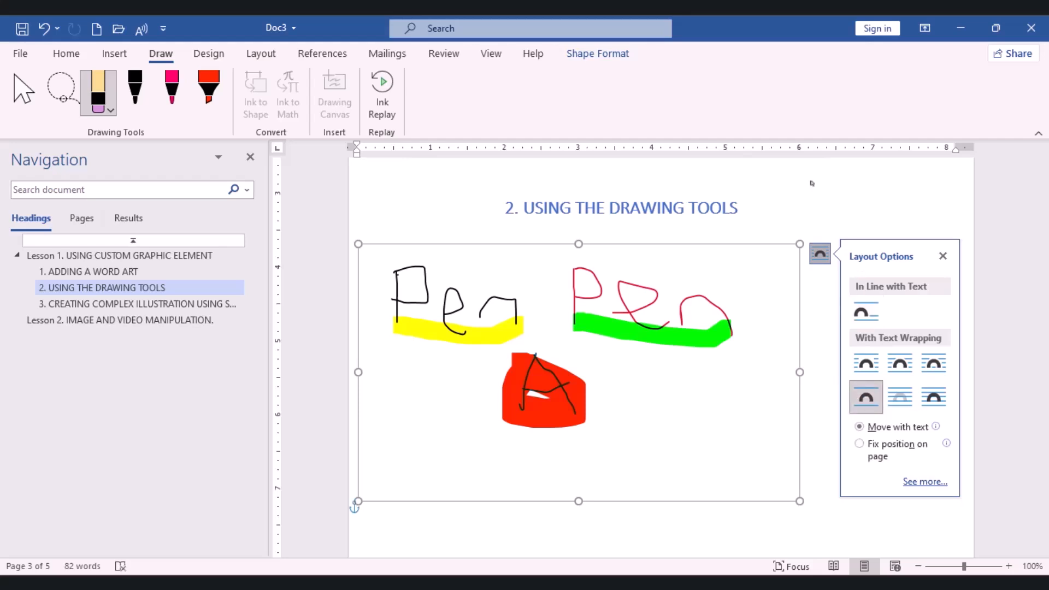
left_click(943, 256)
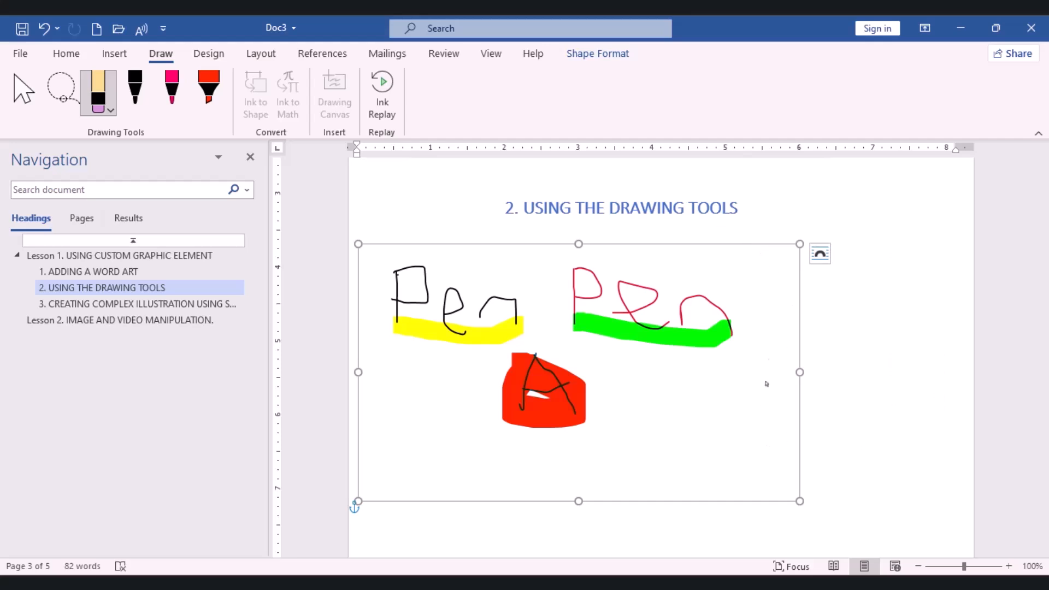
key("Escape")
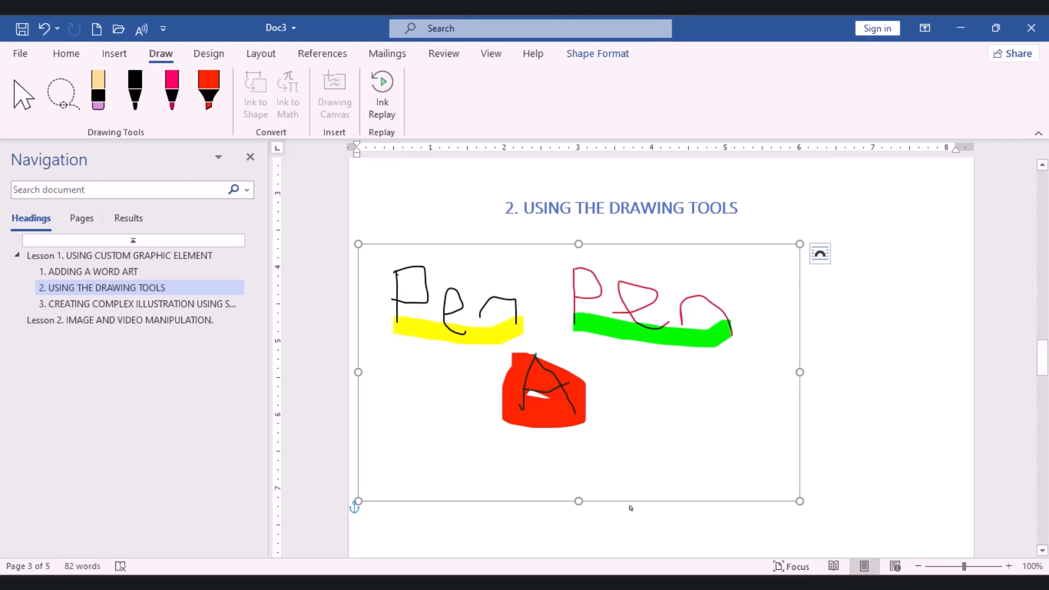
mouse_move(631, 508)
left_mouse_down()
mouse_move(721, 504)
mouse_move(735, 556)
mouse_move(673, 541)
left_mouse_up()
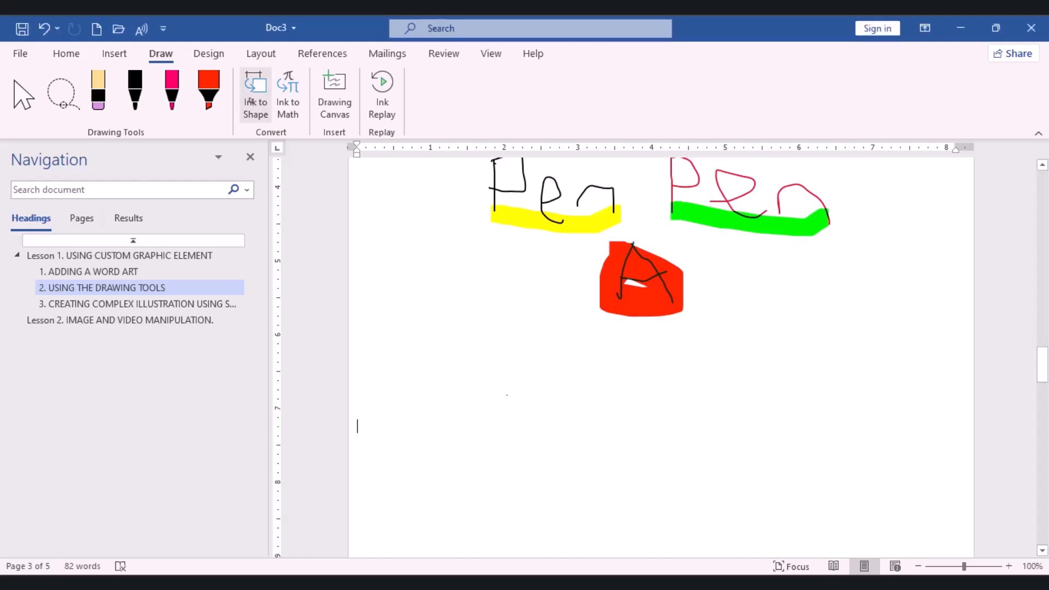
Turn on Ink to Shape and choose the black pen for drawing
left_click(253, 113)
left_click(253, 113)
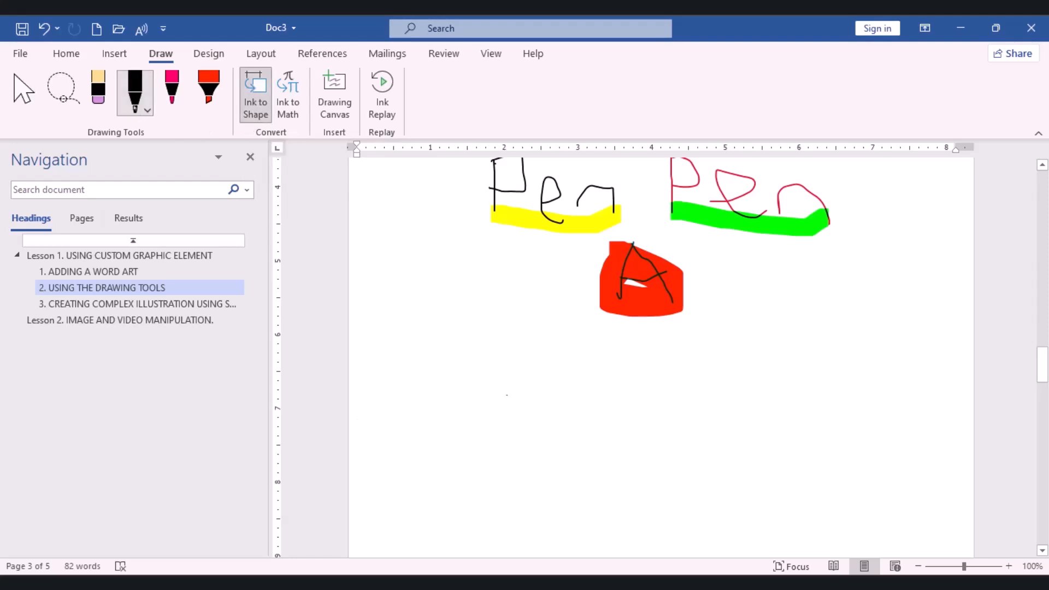
left_click(134, 107)
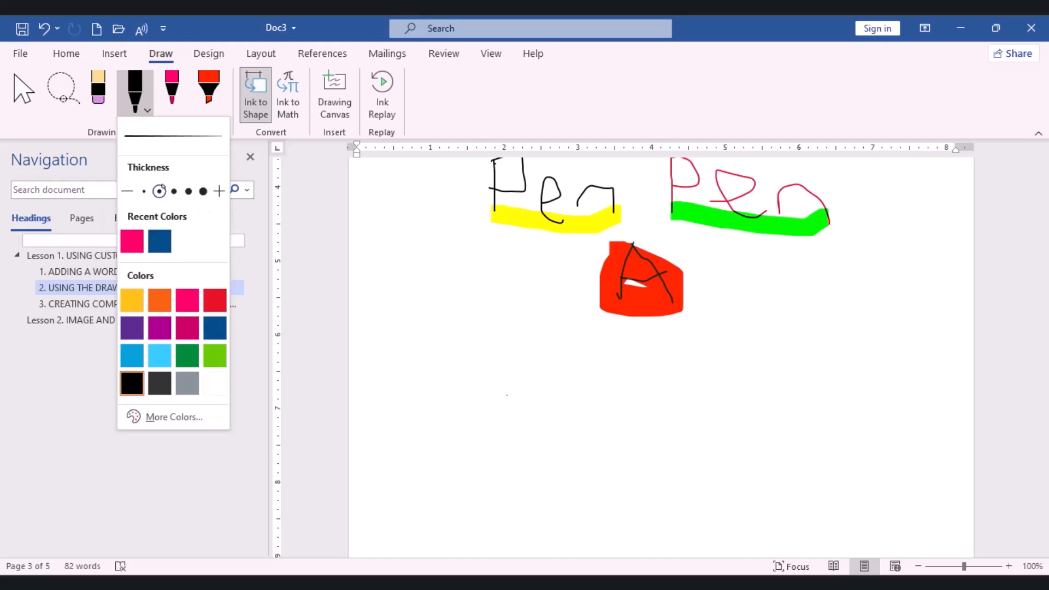
scroll(421, 355, "down", 1)
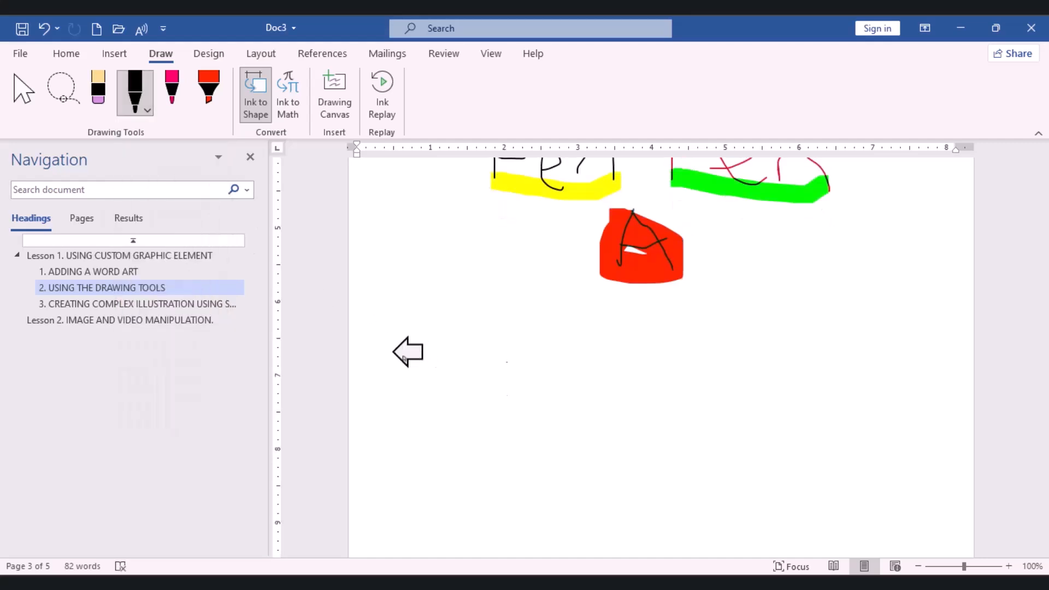
key("ctrl+z")
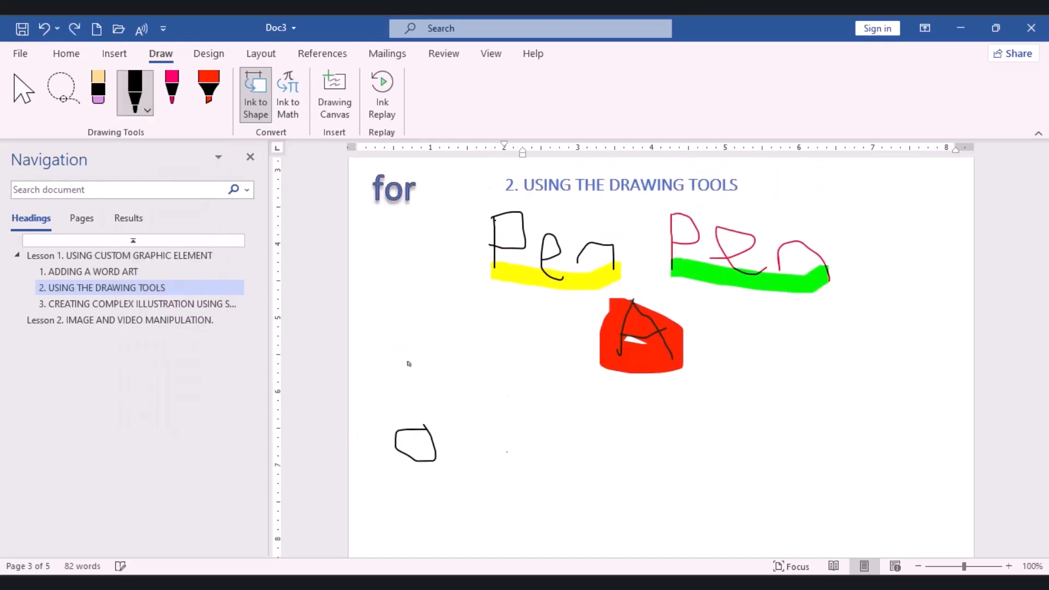
key("ctrl+z")
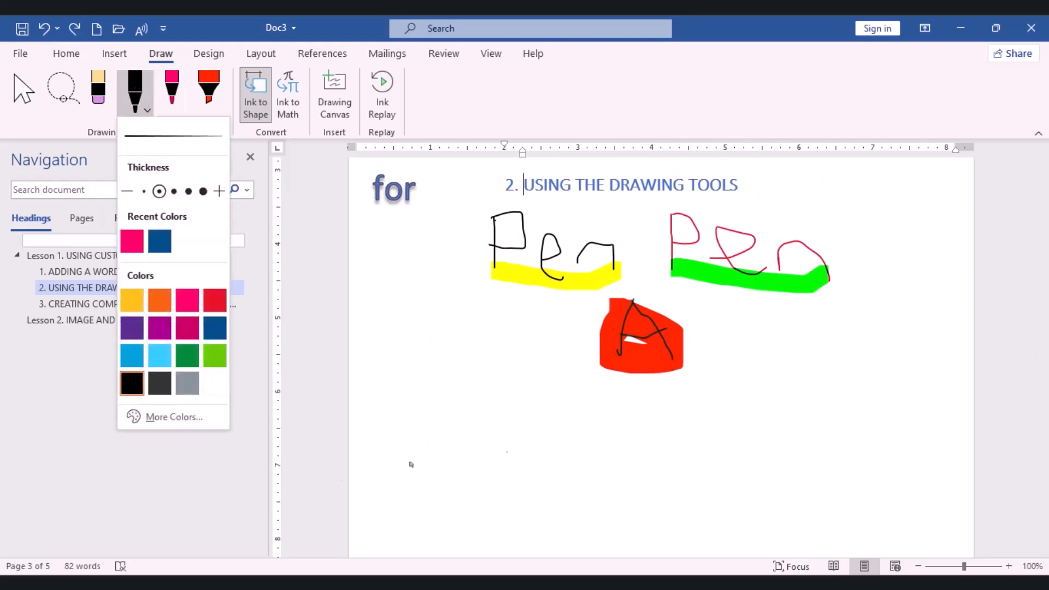
Sketch a square, an ellipse, a circle, two triangles and a rectangle in a row below the letter A, converting each to a shape
mouse_move(414, 457)
left_mouse_down()
mouse_move(443, 455)
mouse_move(445, 479)
mouse_move(414, 476)
mouse_move(414, 455)
left_mouse_up()
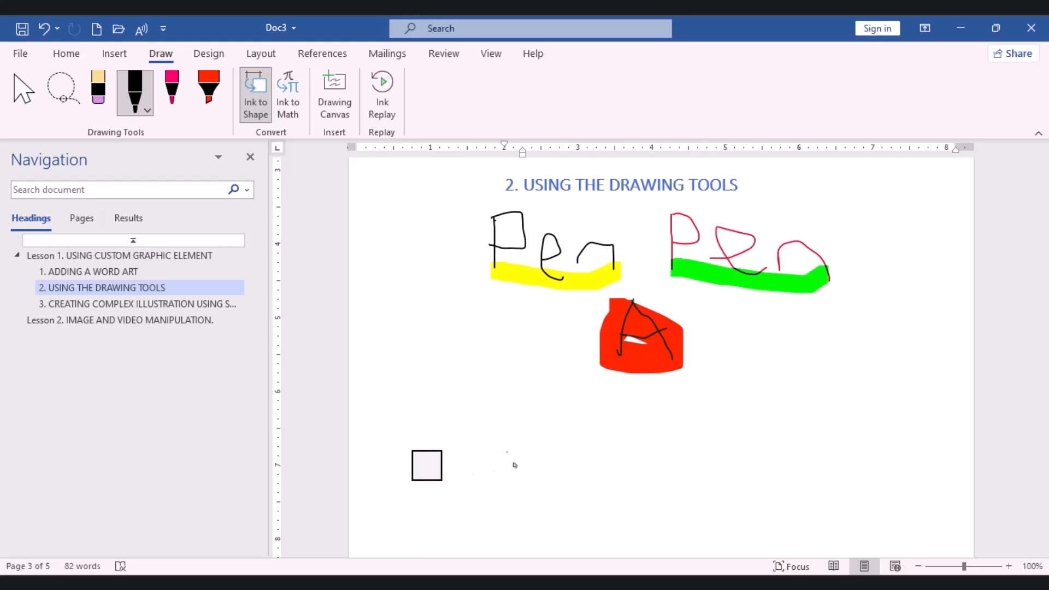
mouse_move(508, 451)
left_mouse_down()
mouse_move(498, 473)
mouse_move(519, 480)
mouse_move(510, 450)
mouse_move(511, 459)
left_mouse_up()
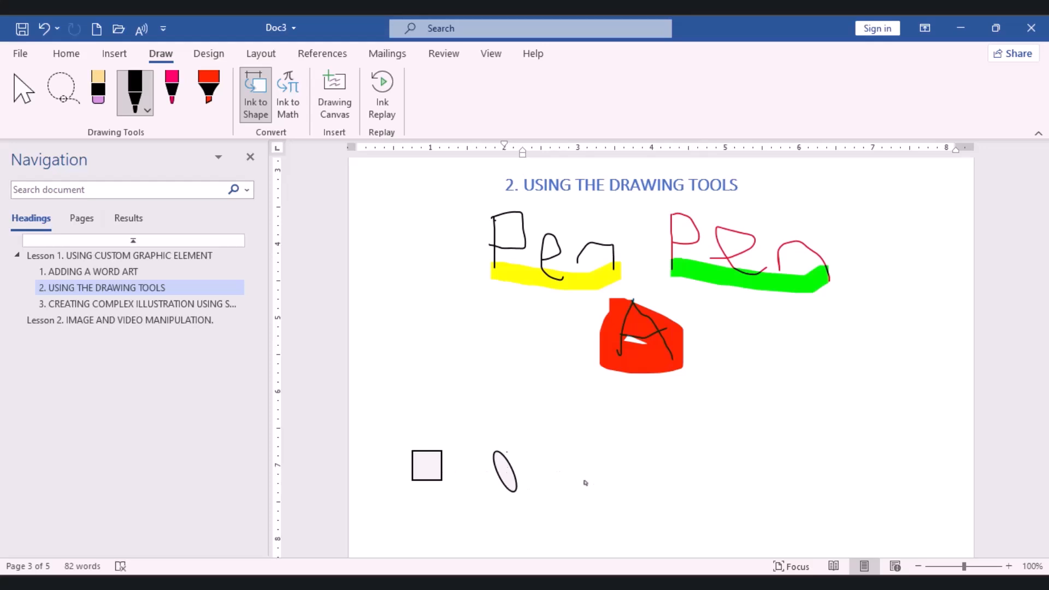
mouse_move(579, 457)
left_mouse_down()
mouse_move(570, 480)
mouse_move(587, 489)
mouse_move(600, 480)
mouse_move(588, 457)
mouse_move(577, 459)
left_mouse_up()
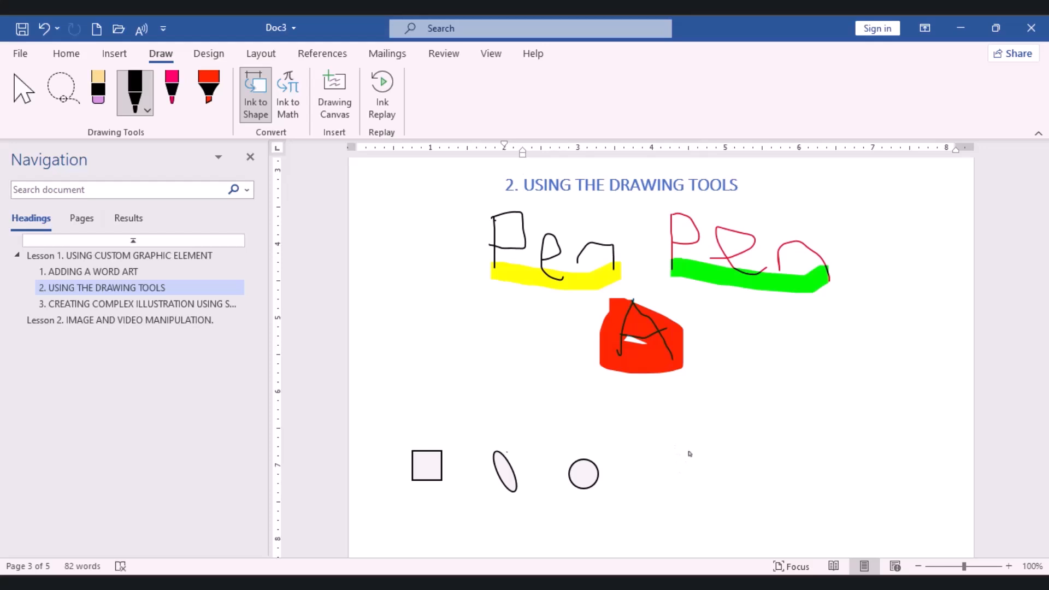
mouse_move(689, 449)
left_mouse_down()
mouse_move(672, 483)
mouse_move(719, 477)
left_mouse_up()
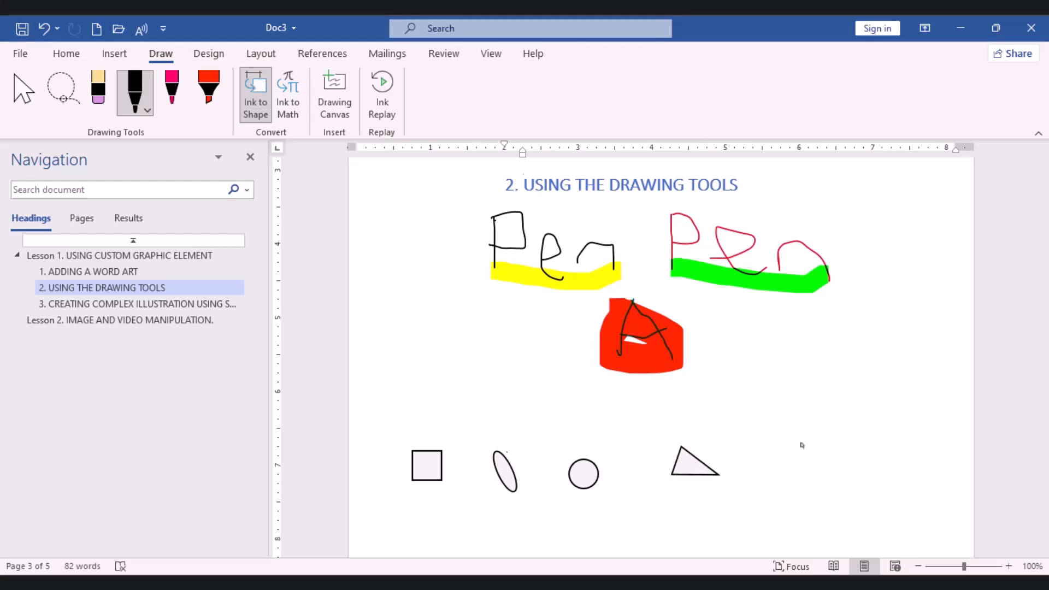
mouse_move(802, 443)
left_mouse_down()
mouse_move(783, 474)
mouse_move(826, 476)
mouse_move(802, 441)
left_mouse_up()
mouse_move(877, 443)
left_mouse_down()
mouse_move(923, 435)
mouse_move(927, 460)
left_mouse_up()
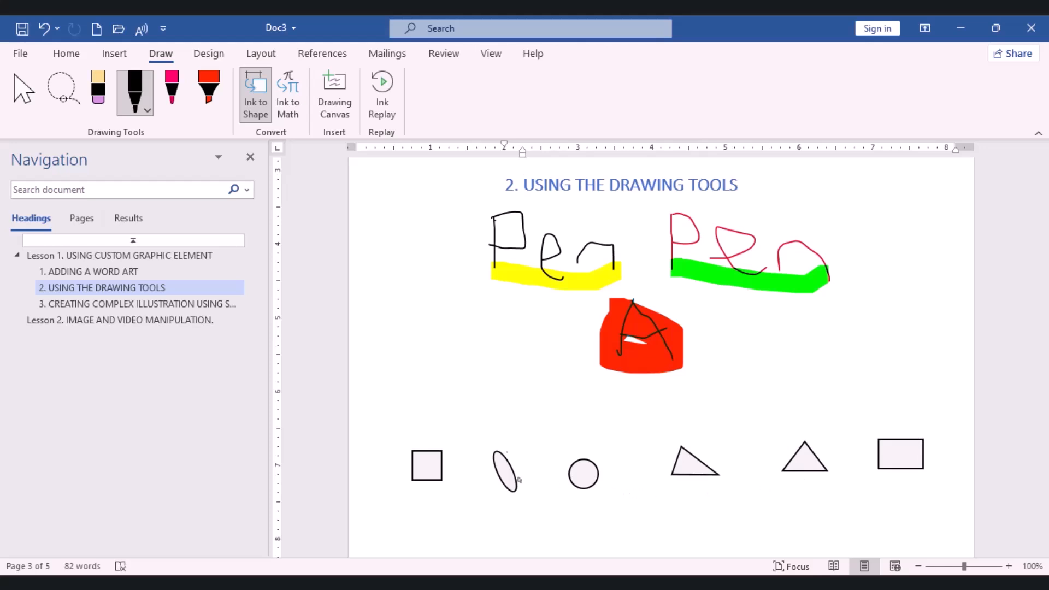
key("Escape")
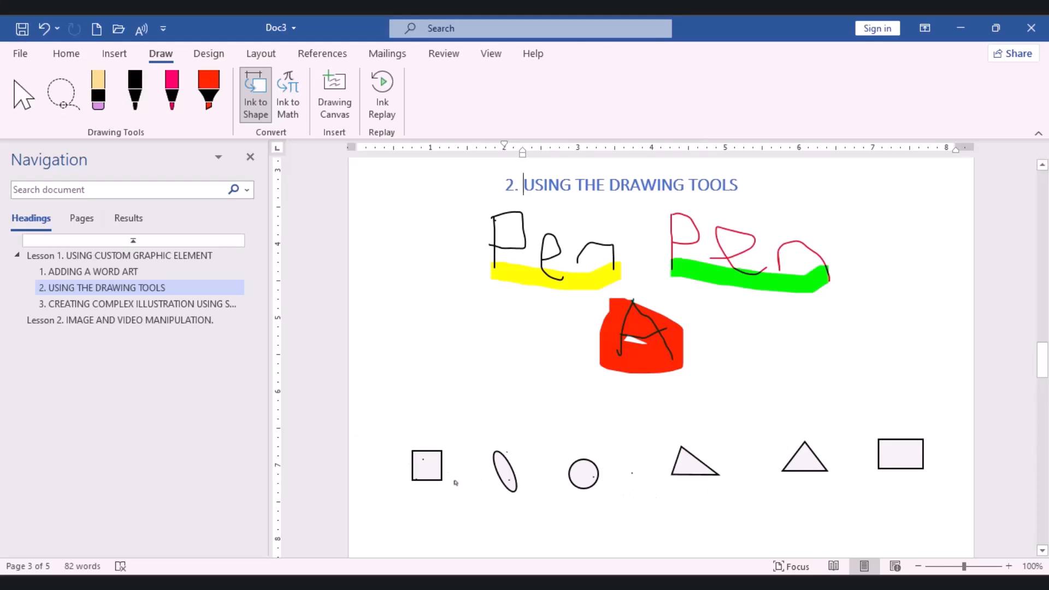
Select the converted square as an object and enlarge it to about 1.74" high by 1.94" wide
left_click(427, 465)
key("Escape")
type("`")
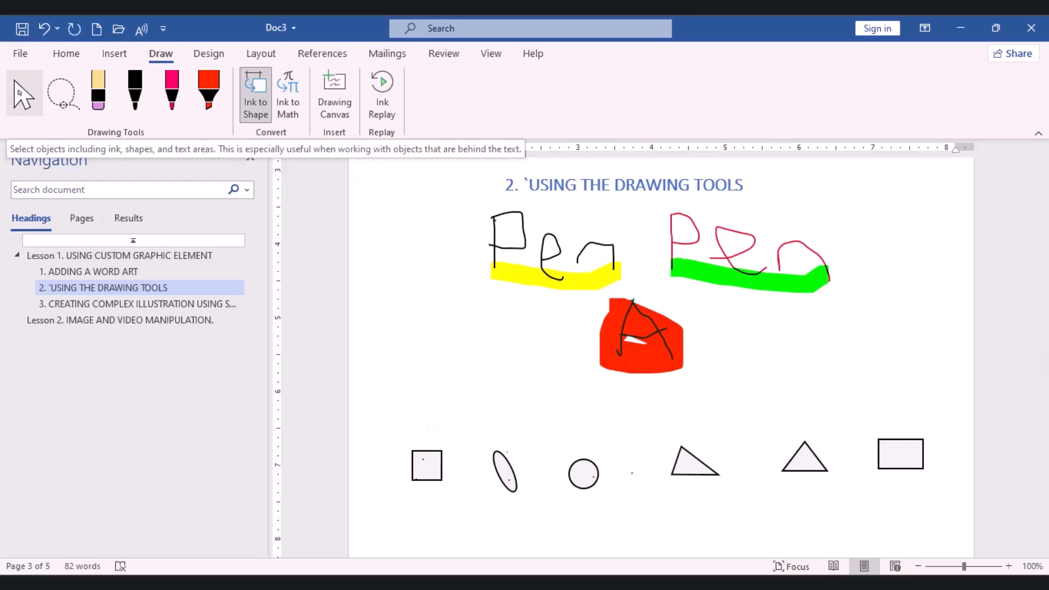
left_click(24, 94)
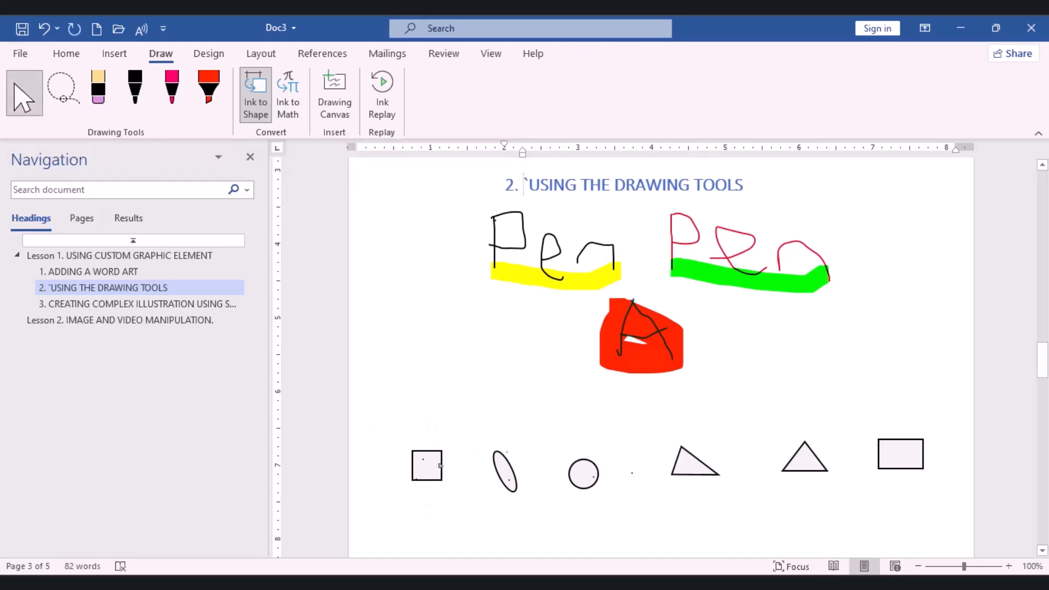
left_click(422, 467)
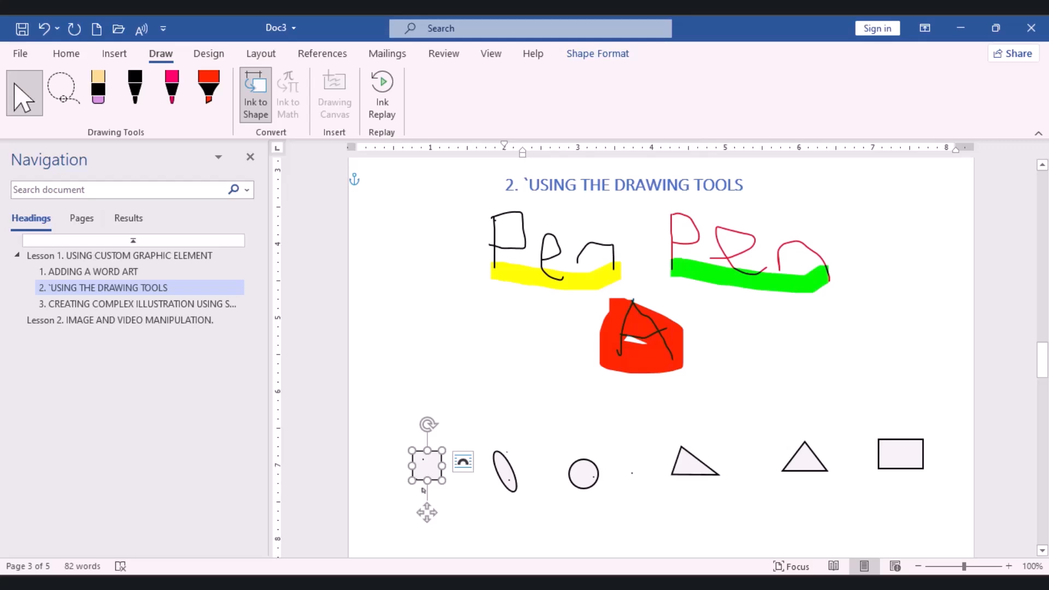
left_click(19, 91)
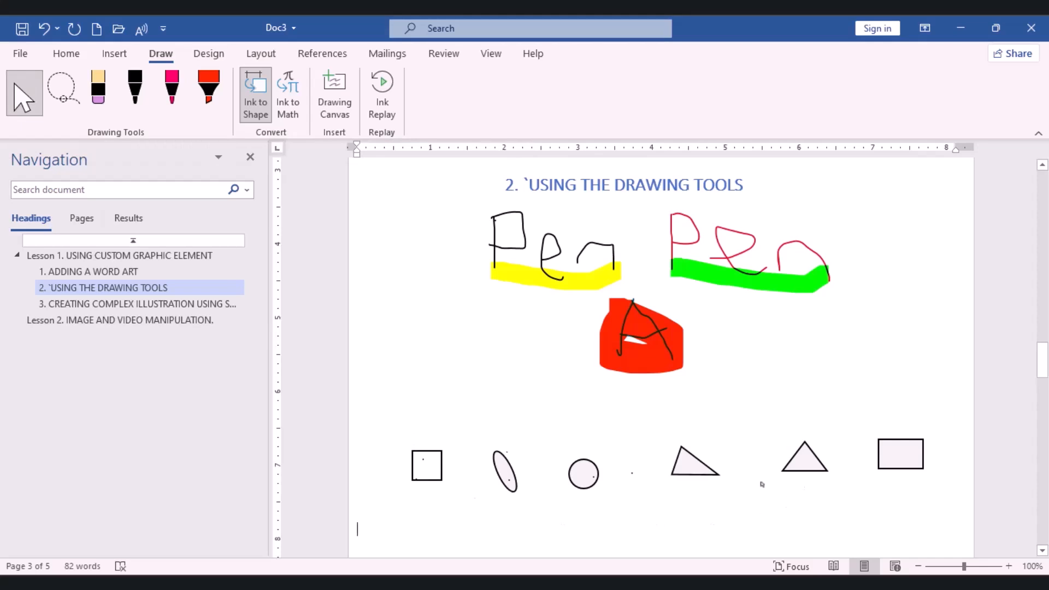
left_click(423, 472)
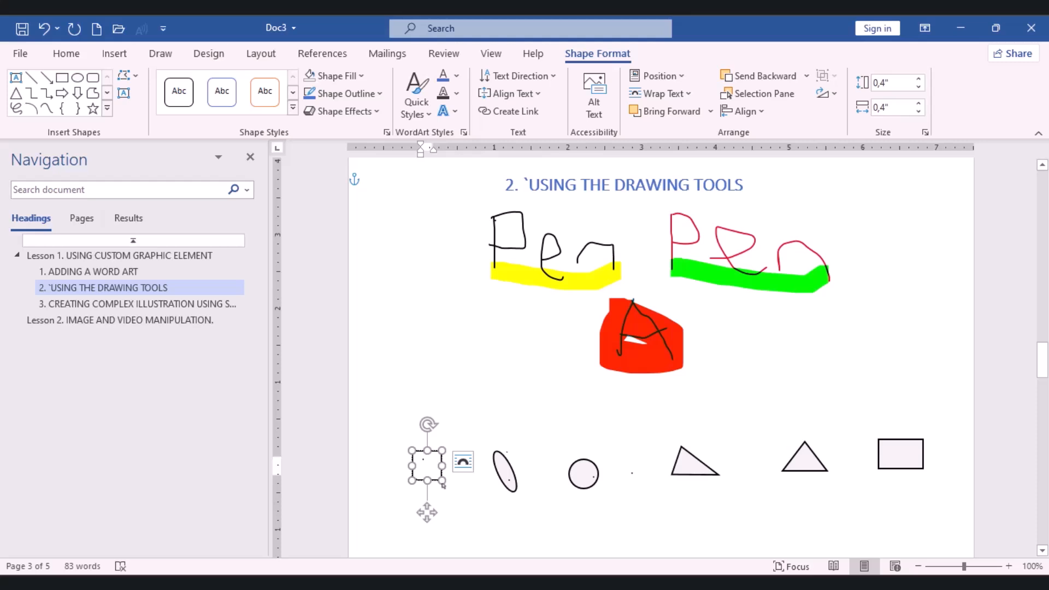
left_click_drag(442, 485, 556, 555)
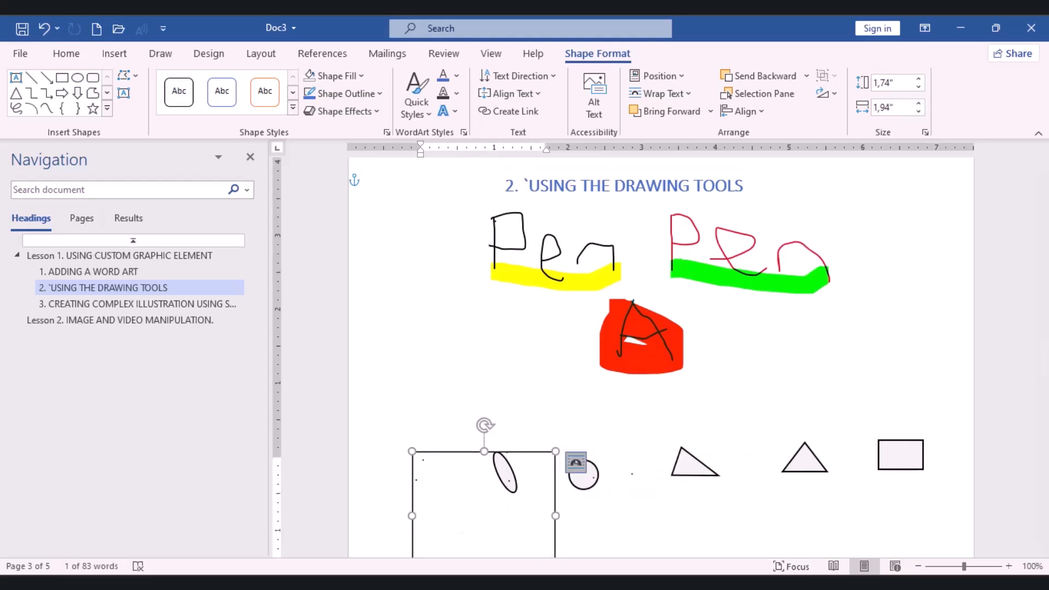
Set the enlarged square's text wrapping to Top and Bottom and undo the last edit
left_click(576, 462)
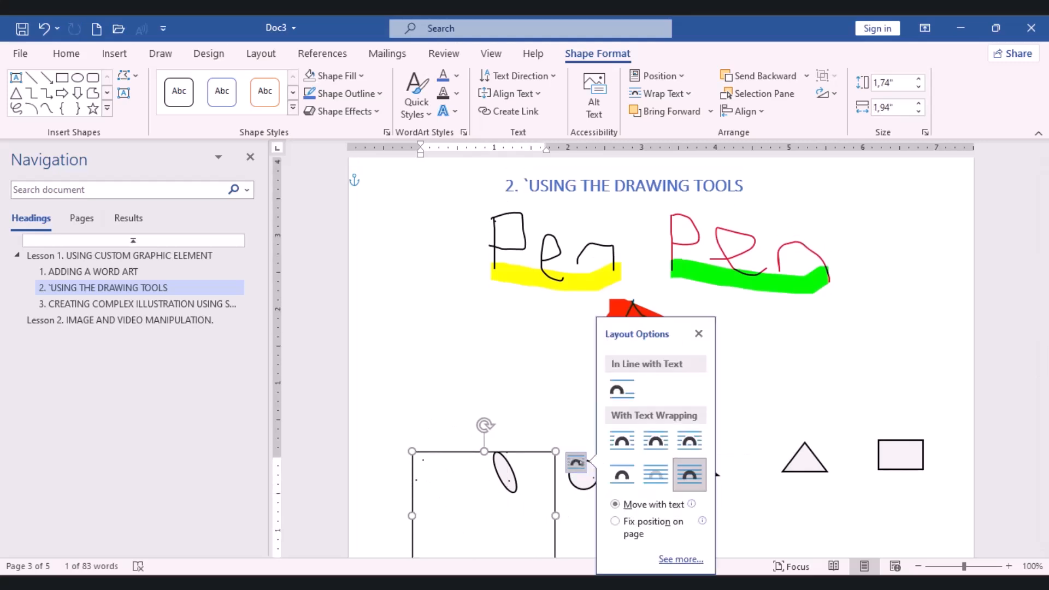
left_click(629, 483)
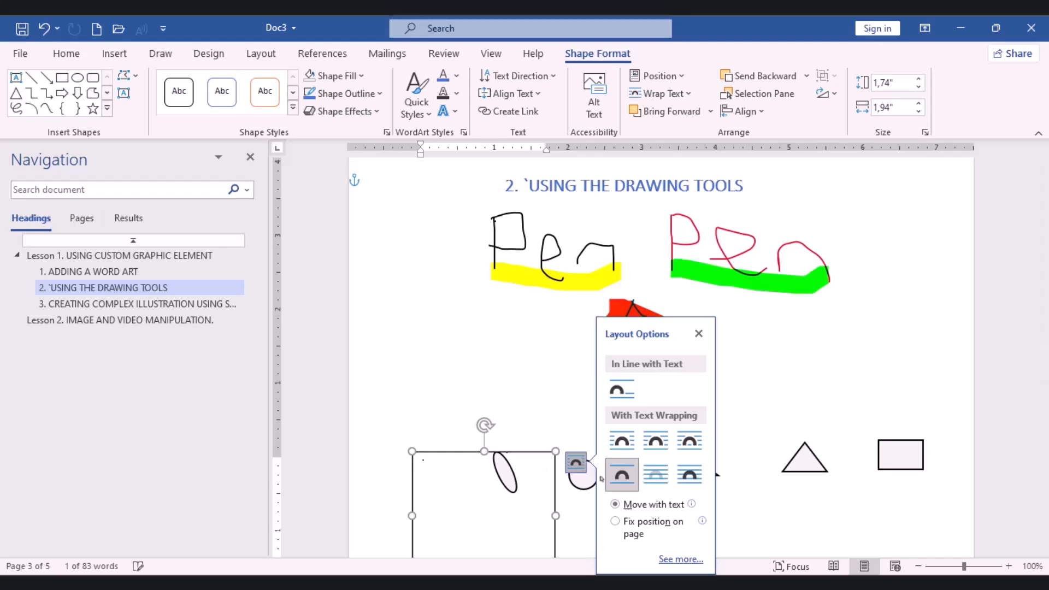
key("ctrl+z")
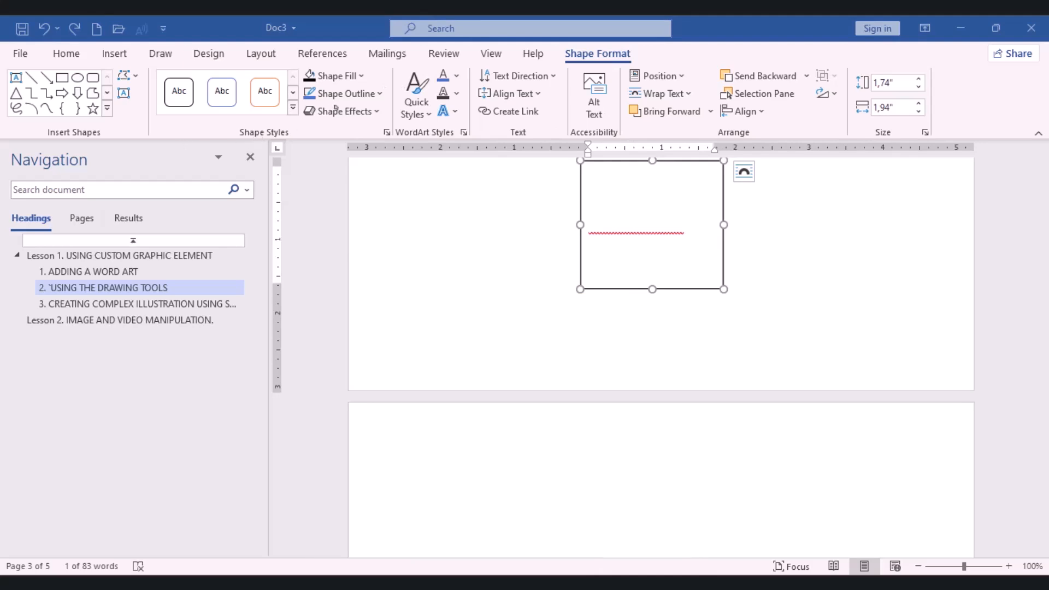
Fill the square with black and enter the text "A SQUARE" inside it
left_click(337, 76)
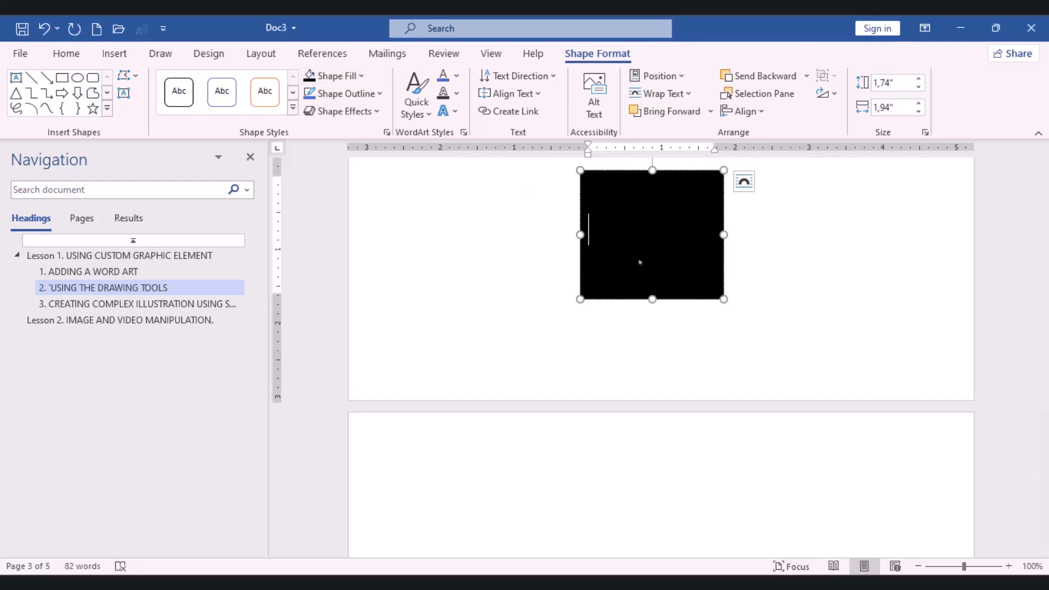
type("A SQUARE")
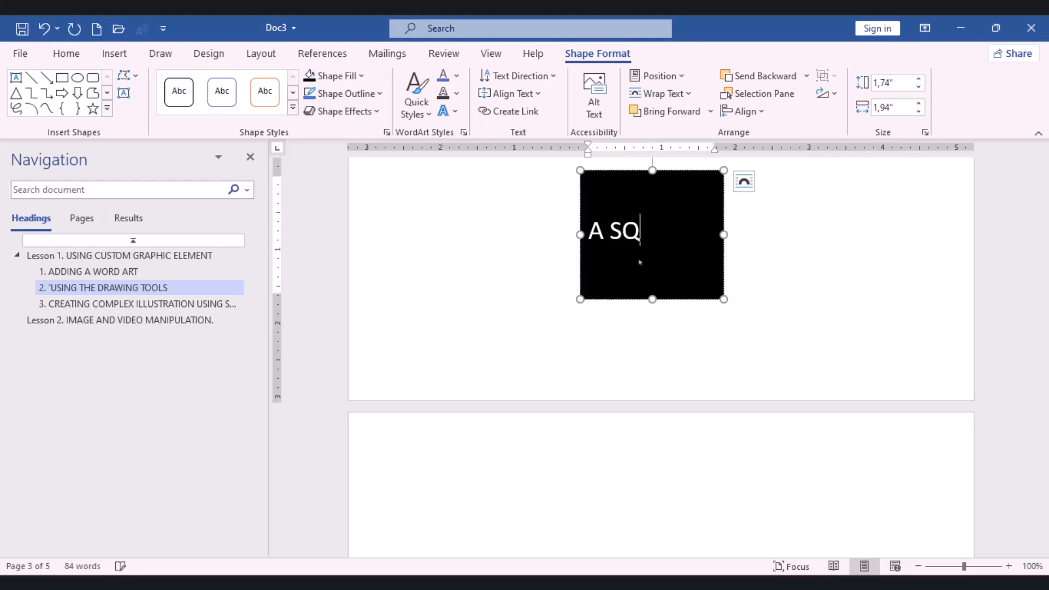
left_click(764, 380)
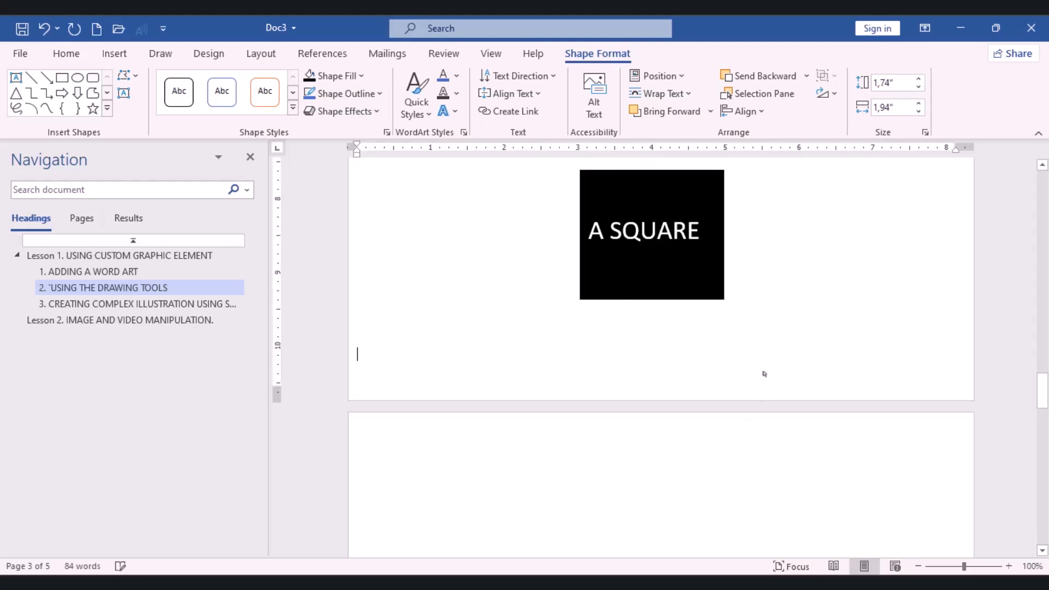